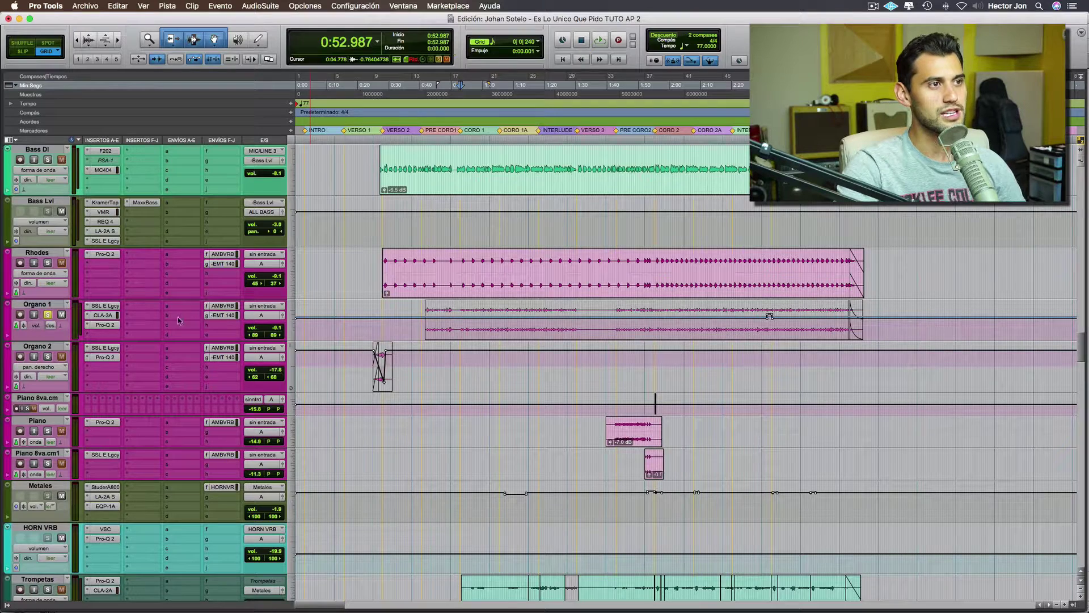
- Take Organo 1 out of solo and play the first chorus with the other tracks
{"action": "left_click", "coordinate": [50, 316]}
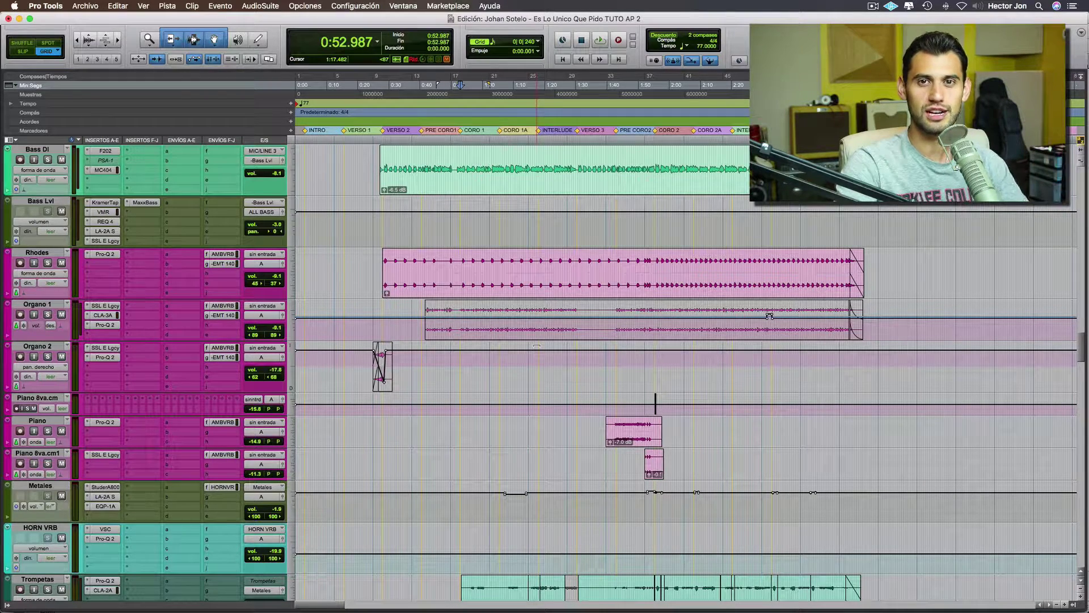
{"action": "key", "text": "space"}
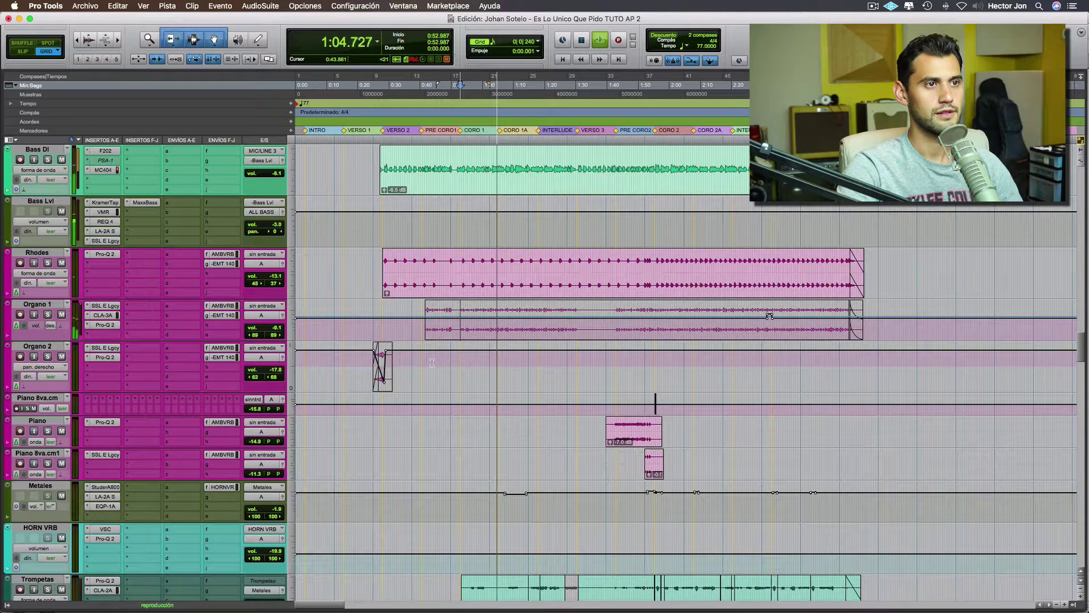
{"action": "key", "text": "space"}
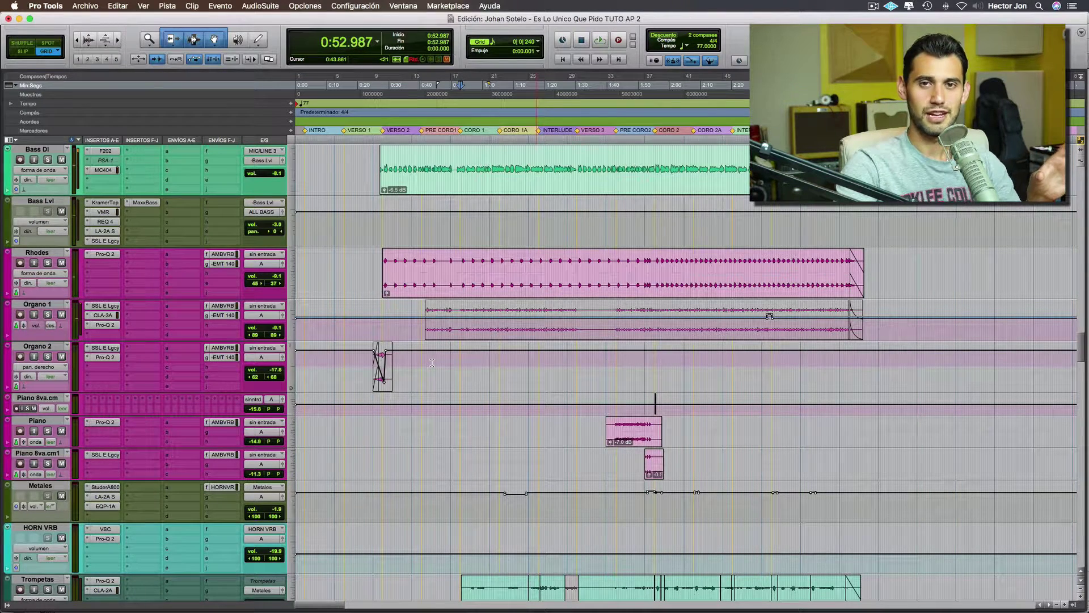
- Solo Organo 1 and raise its volume to about -5 dB while the chorus plays
{"action": "left_click", "coordinate": [48, 315]}
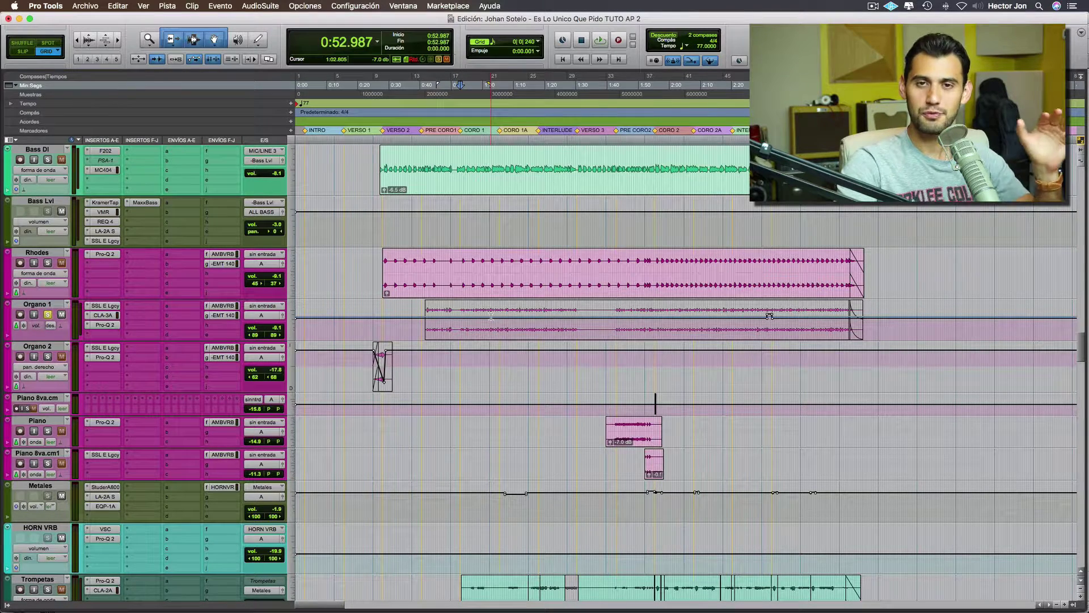
{"action": "key", "text": "space"}
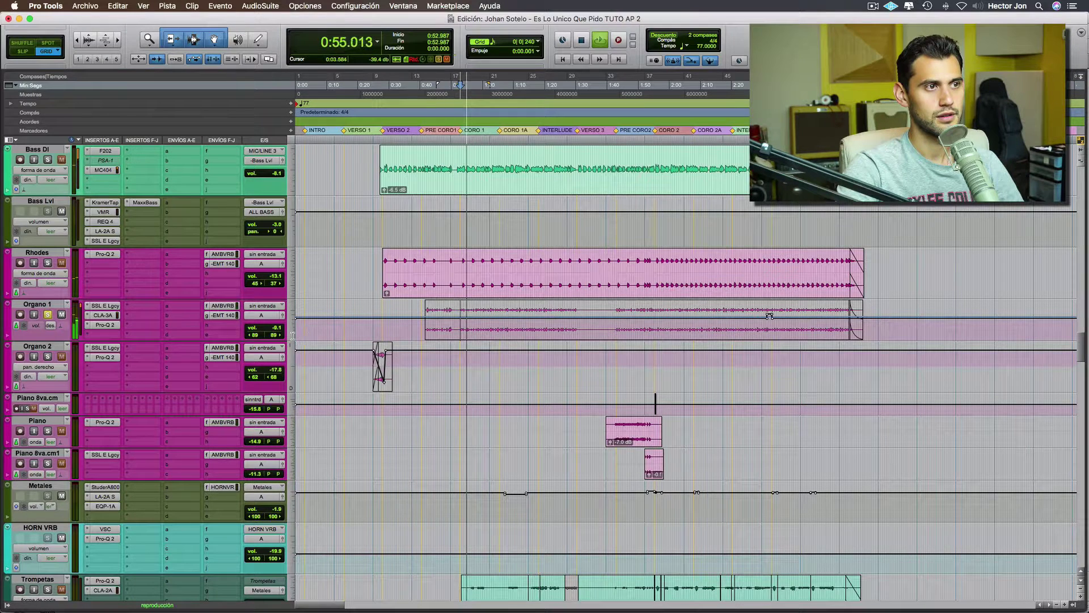
{"action": "left_click_drag", "start_coordinate": [276, 328], "coordinate": [278, 328]}
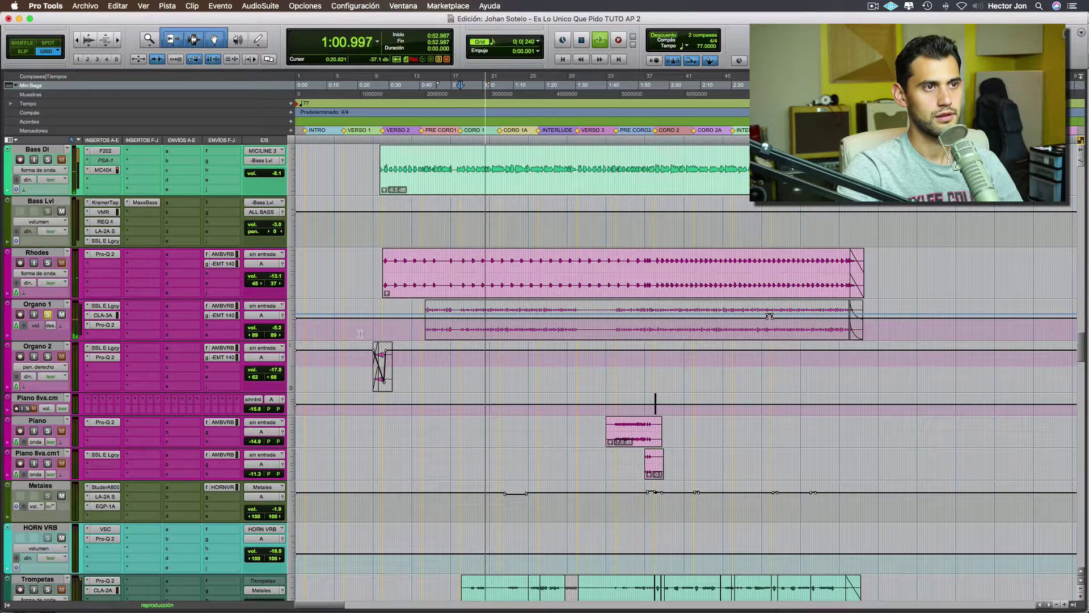
{"action": "key", "text": "space"}
- Unsolo Organo 1 and set its volume to -8.5 dB while the full mix plays
{"action": "left_click", "coordinate": [48, 316]}
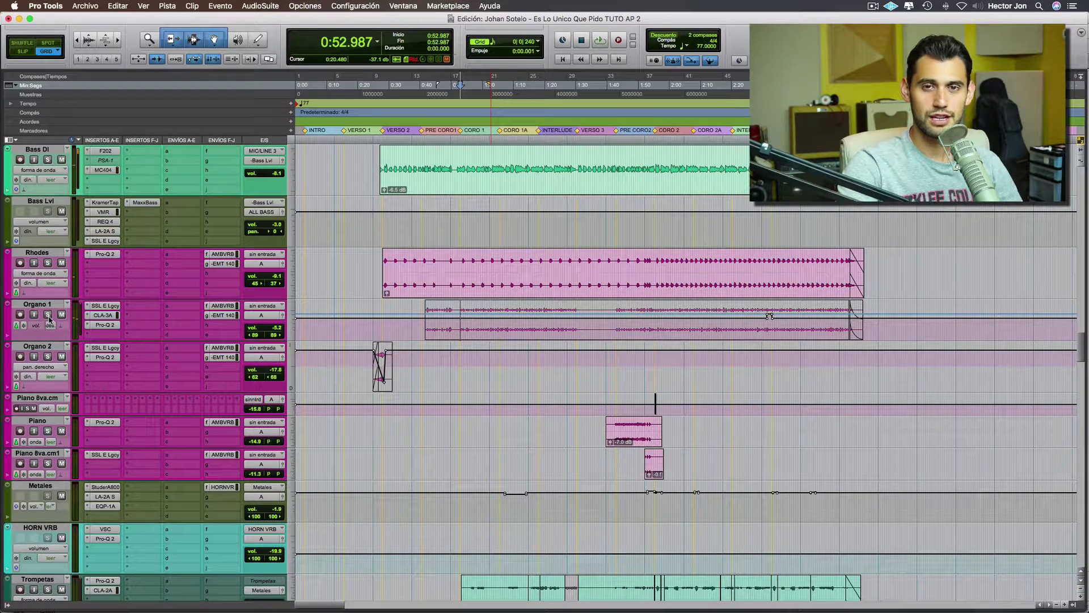
{"action": "key", "text": "space"}
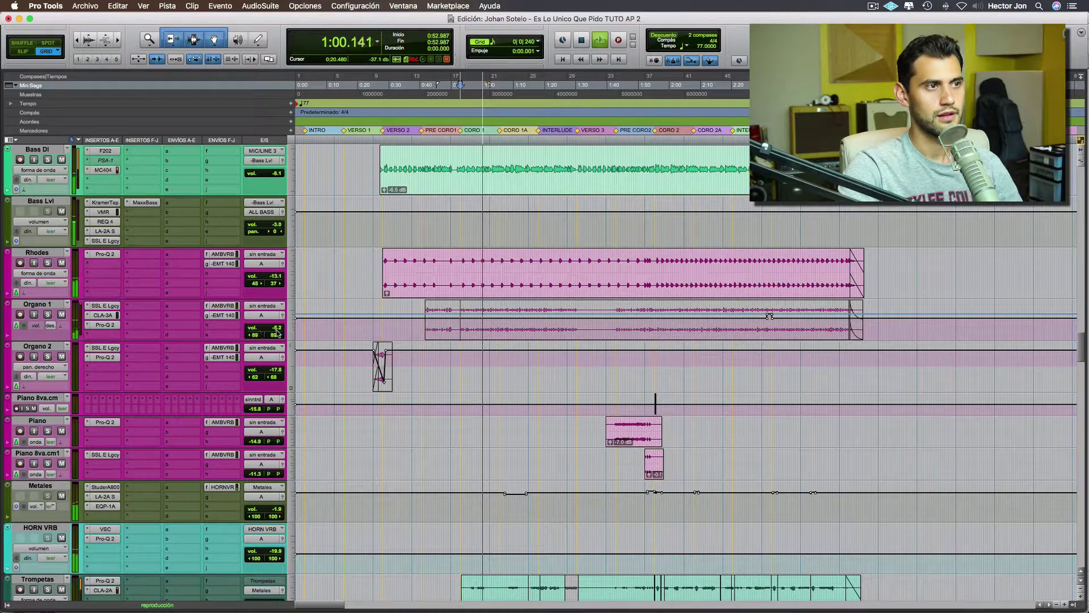
{"action": "left_click_drag", "start_coordinate": [279, 332], "coordinate": [279, 334]}
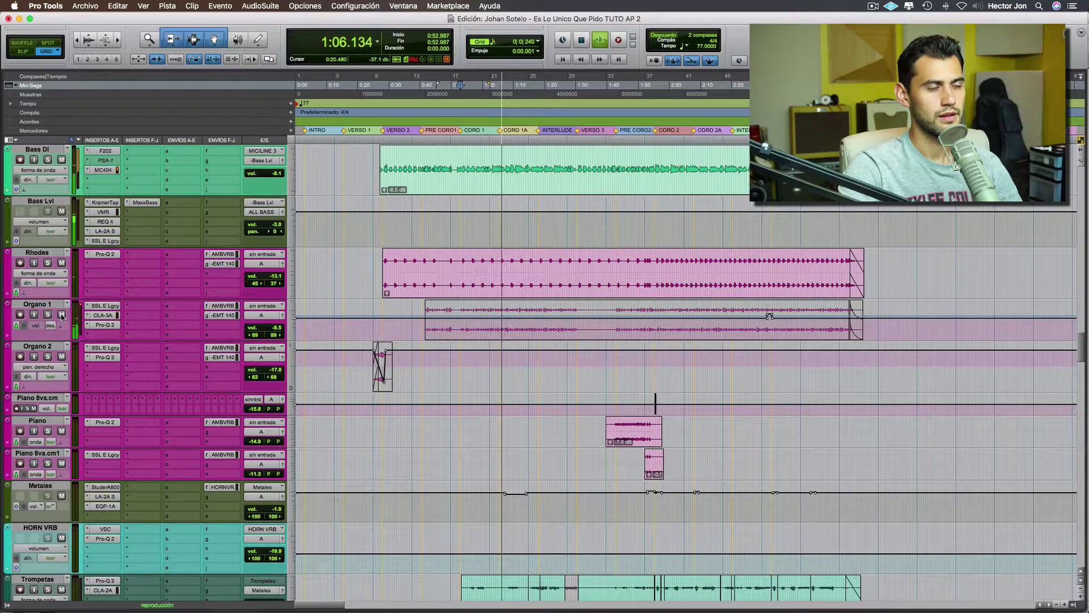
- Mute Organo 1 and compare the chorus playback without and with the organ
{"action": "left_click", "coordinate": [62, 315]}
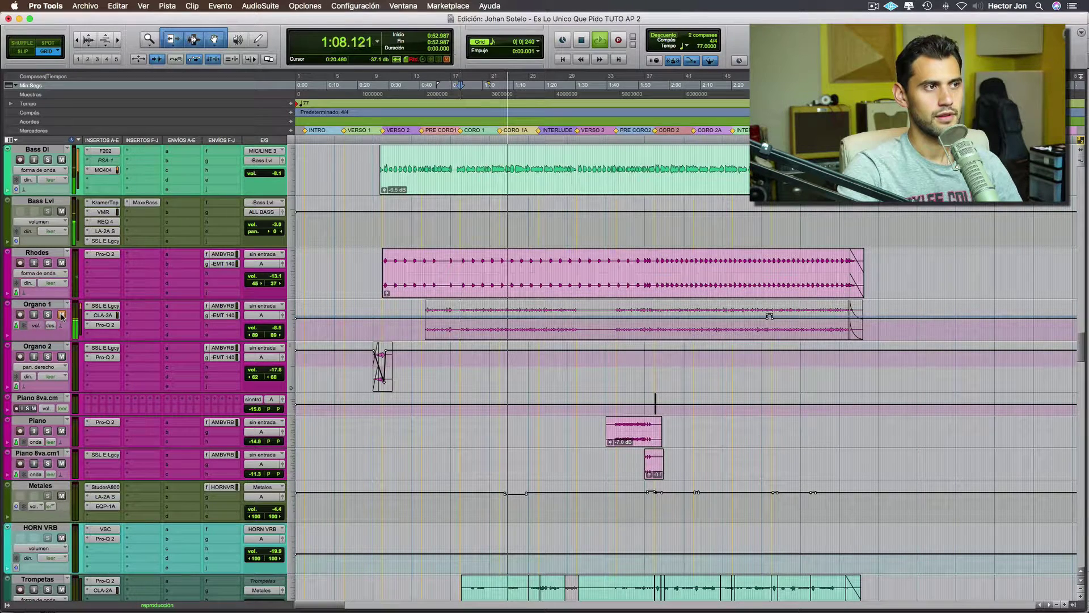
{"action": "key", "text": "space"}
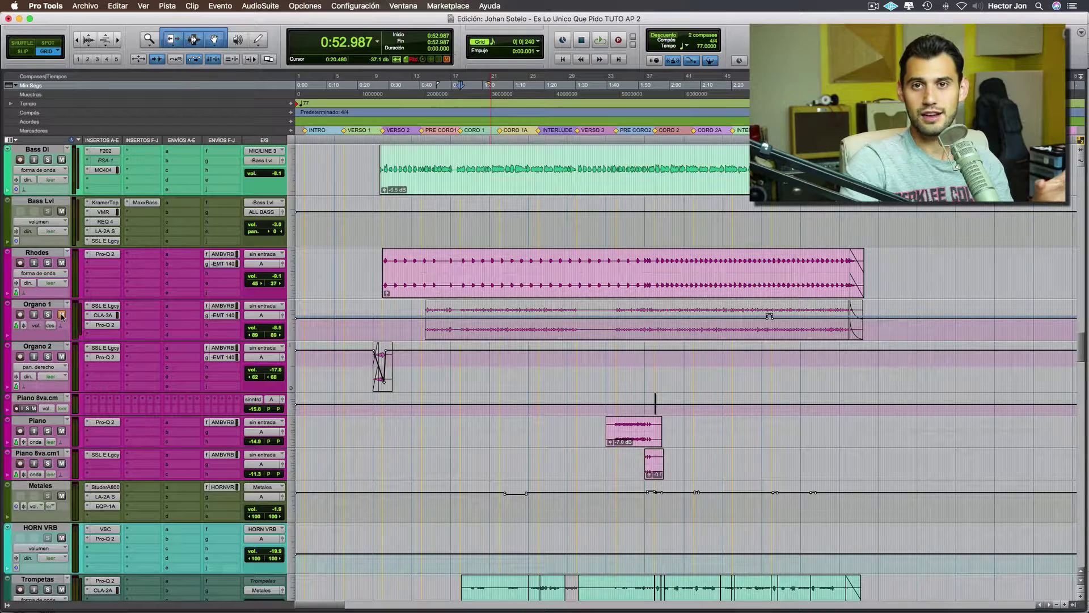
{"action": "key", "text": "space"}
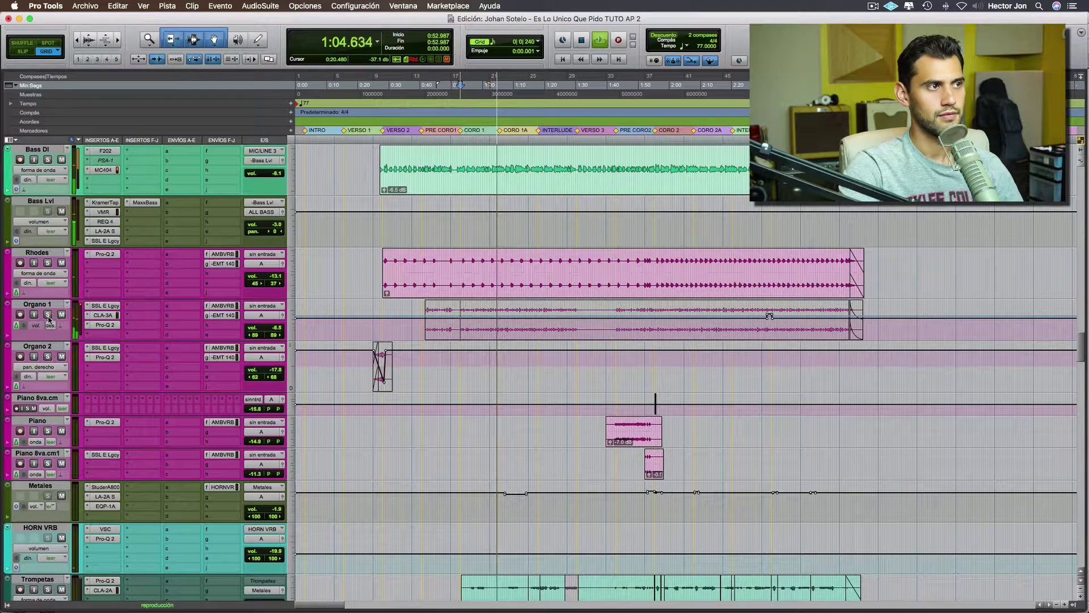
{"action": "key", "text": "space"}
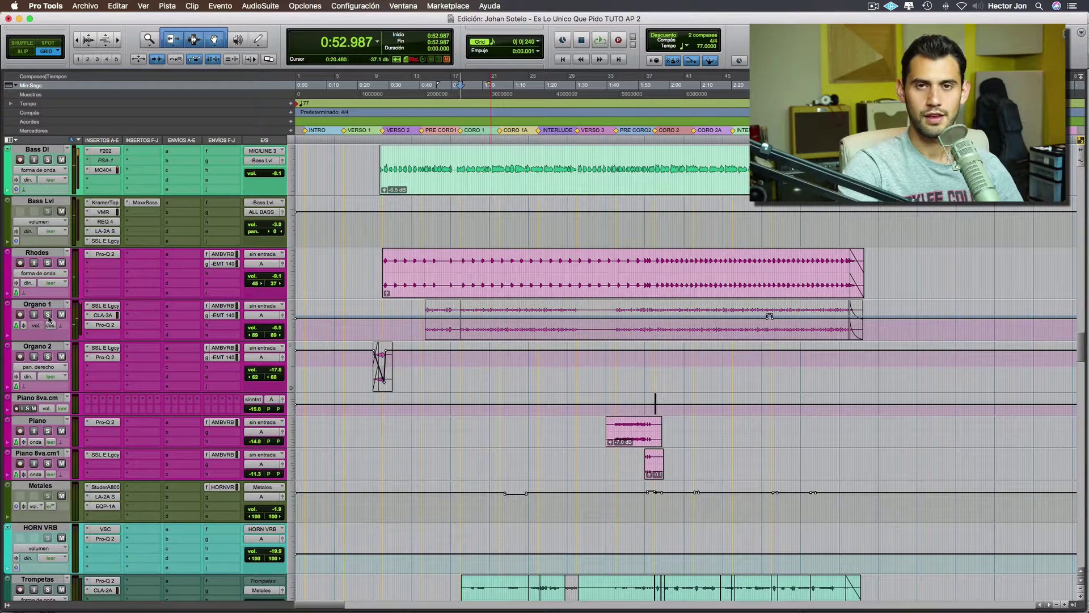
- Solo Organo 1, set its volume to -1.9 dB and play the chorus to listen to the processed organ
{"action": "left_click", "coordinate": [47, 316]}
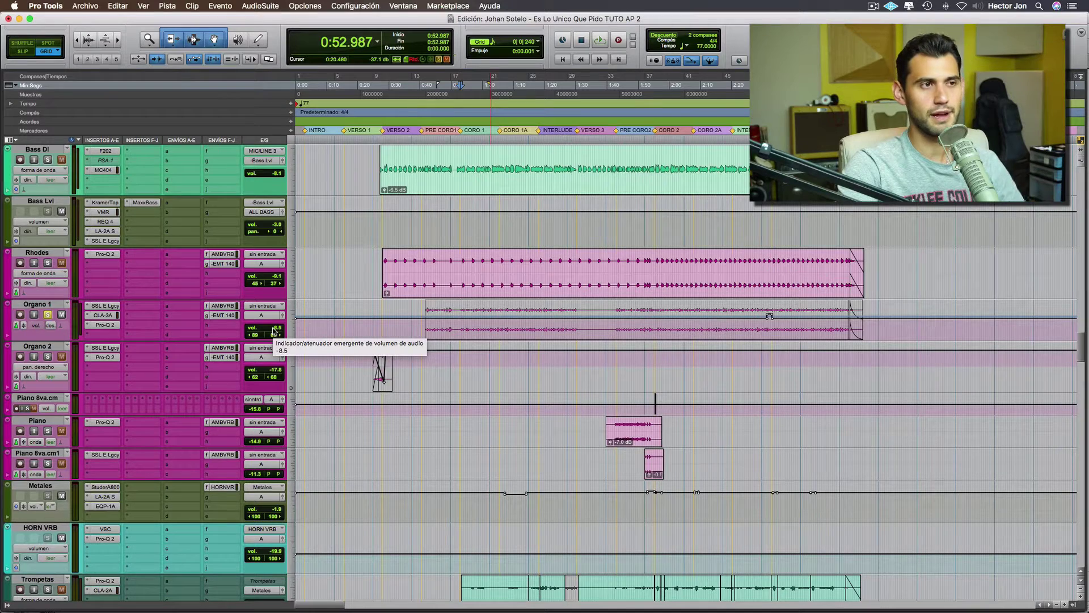
{"action": "left_click", "coordinate": [276, 330]}
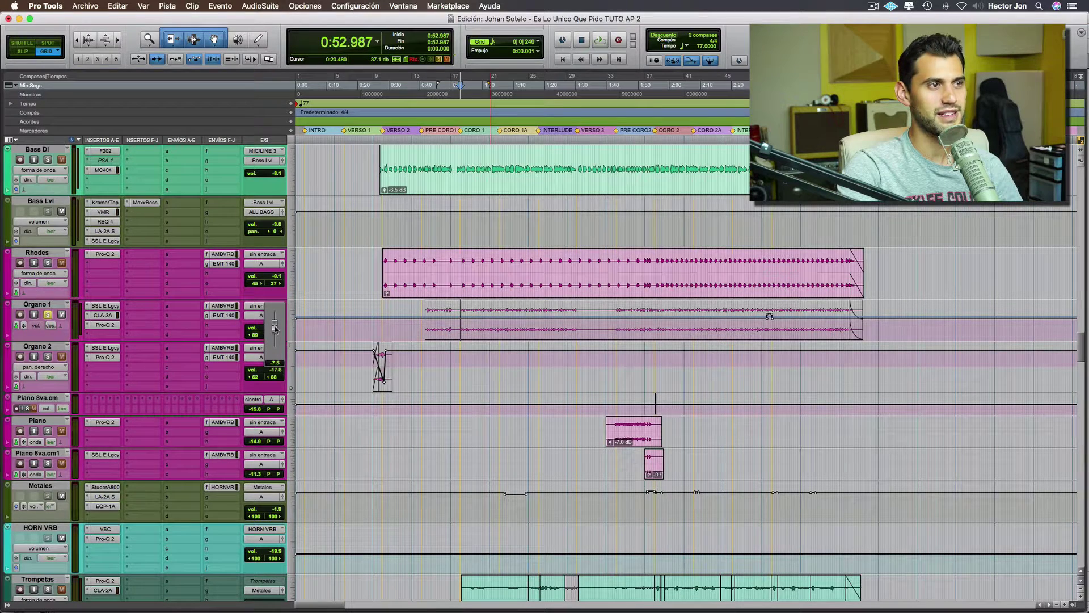
{"action": "left_click_drag", "start_coordinate": [276, 325], "coordinate": [276, 326]}
{"action": "key", "text": "space"}
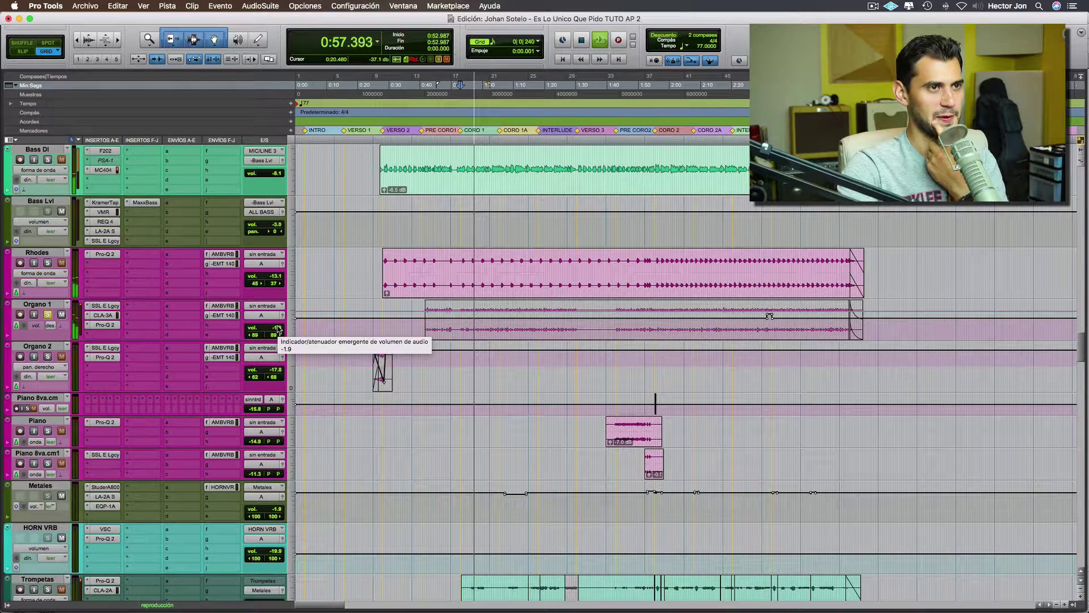
{"action": "key", "text": "space"}
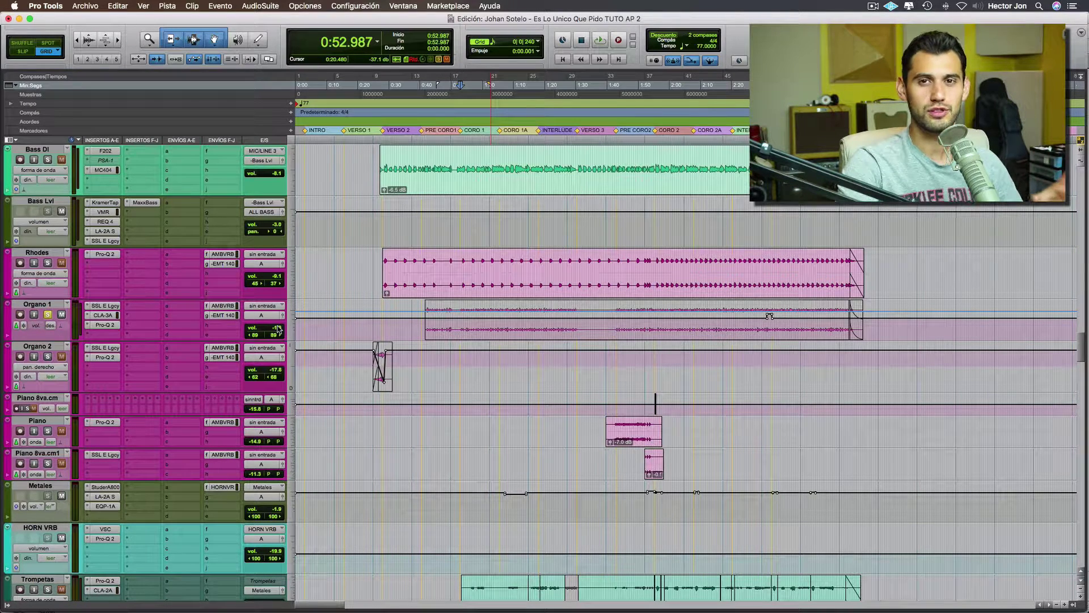
{"action": "key", "text": "space"}
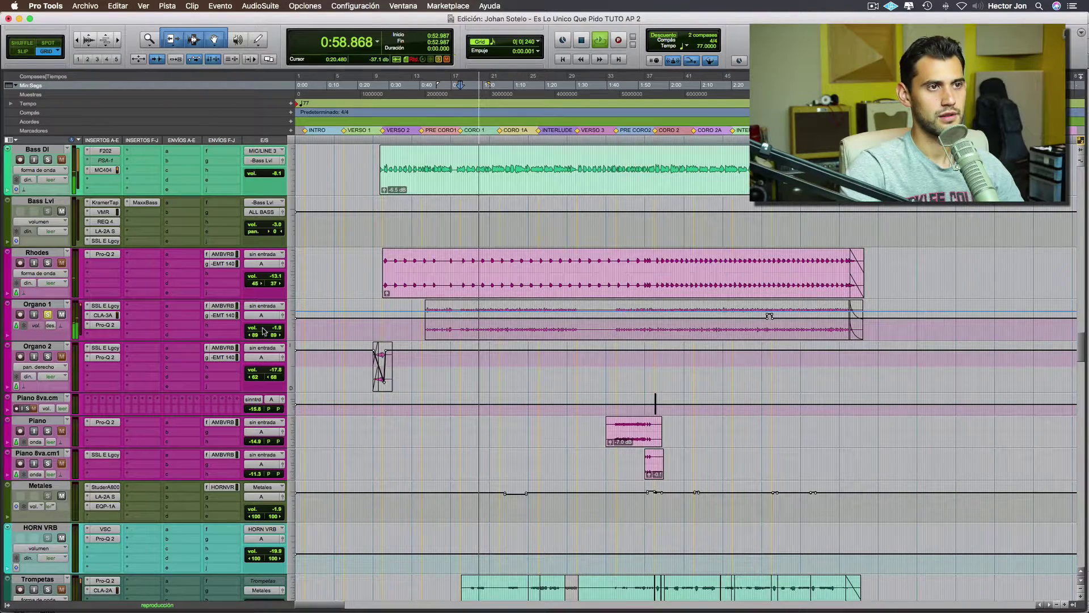
{"action": "scroll", "coordinate": [310, 331], "scroll_direction": "up", "scroll_amount": 5}
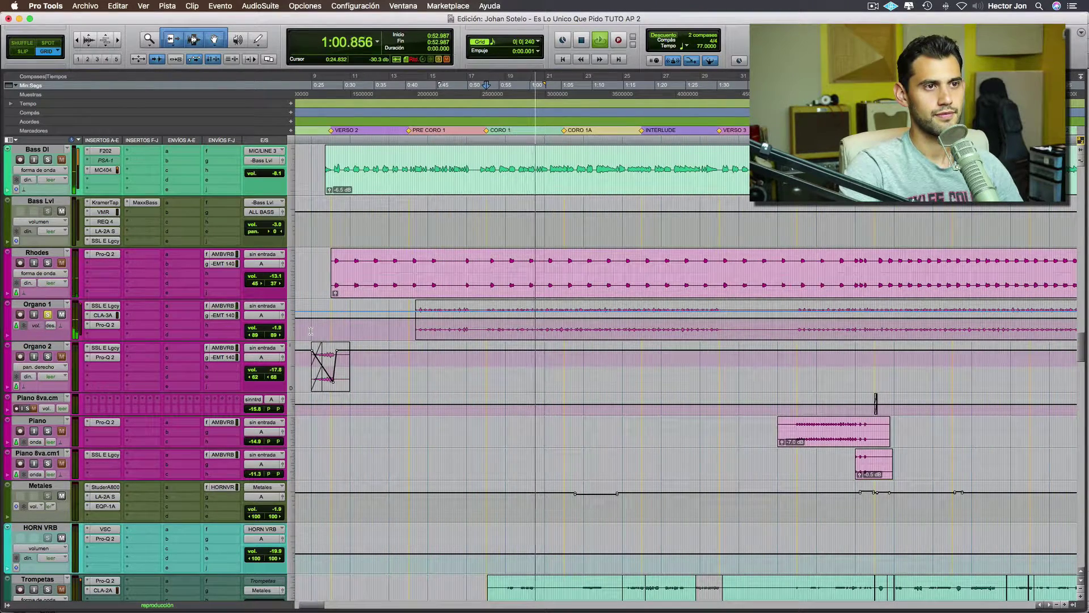
{"action": "key", "text": "space"}
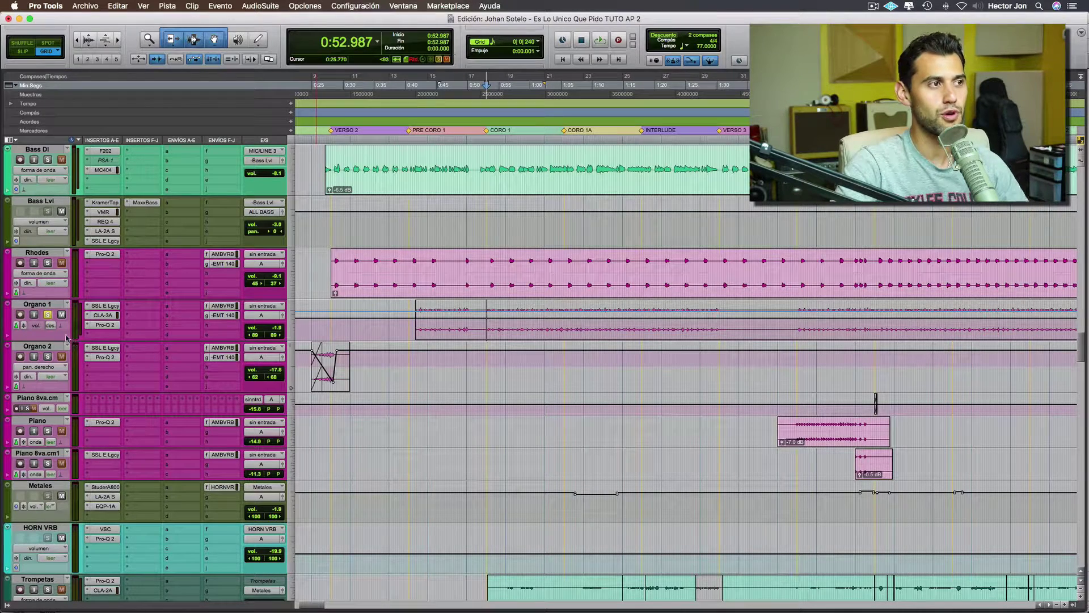
- Bypass the SSL E Lgcy, CLA-3A and Pro-Q 2 inserts on Organo 1 and play the unprocessed organ
{"action": "left_click", "coordinate": [110, 307]}
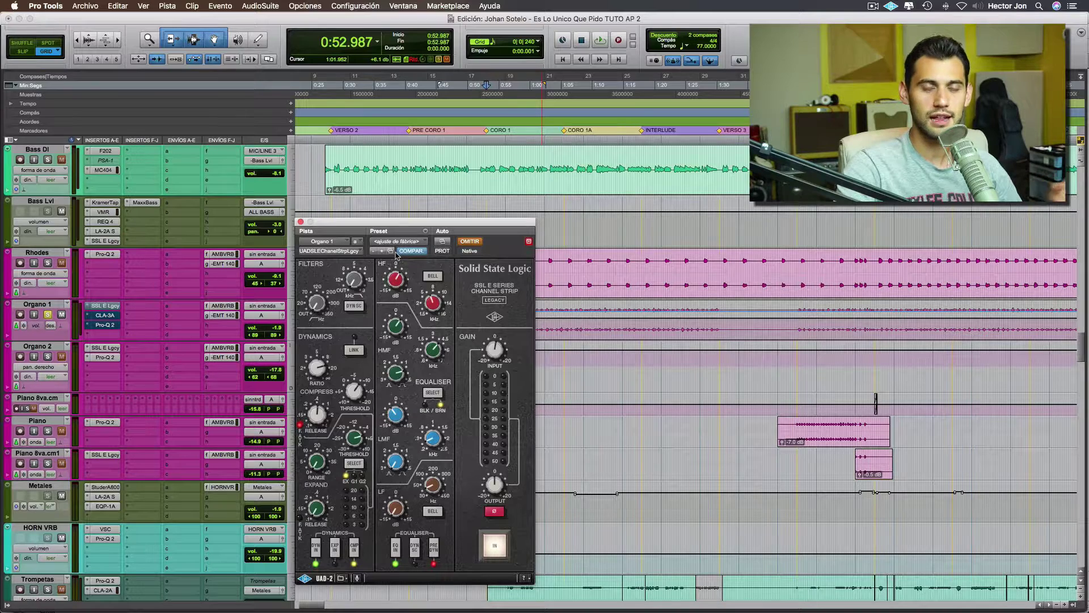
{"action": "key", "text": "space"}
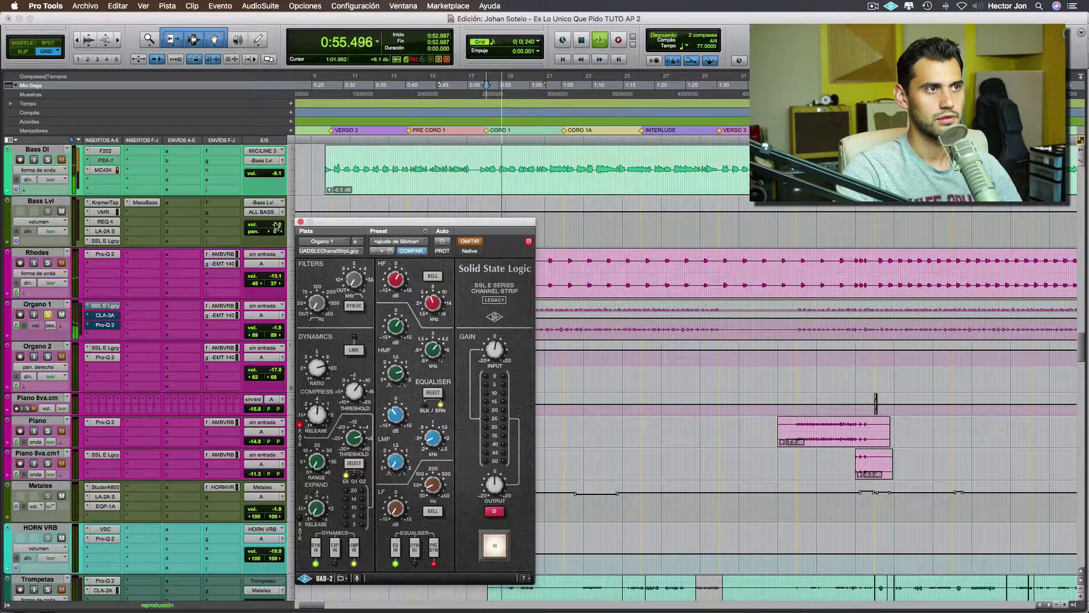
{"action": "left_click", "coordinate": [300, 222]}
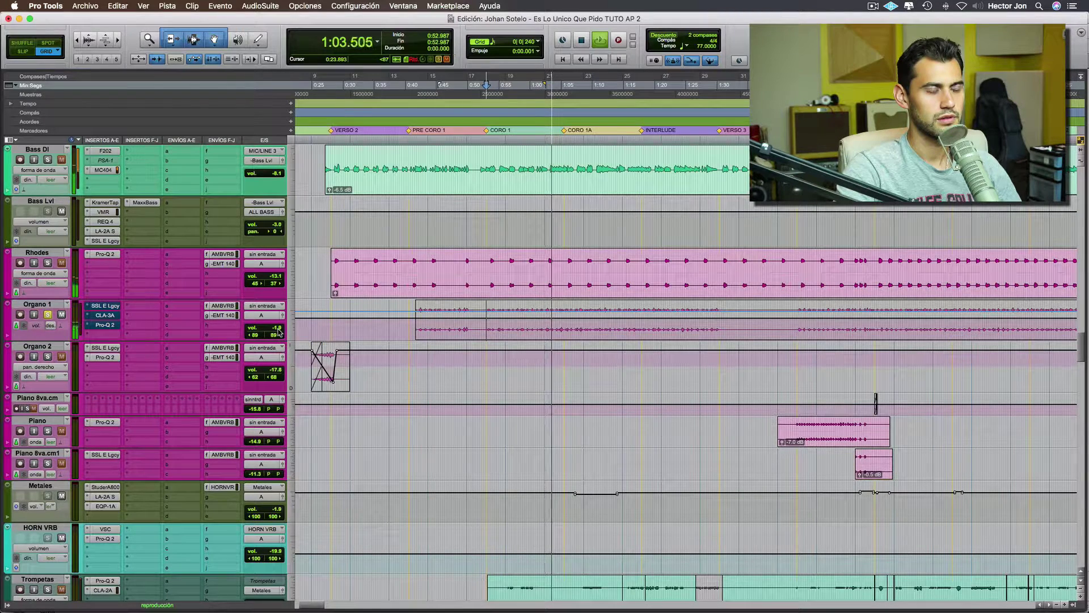
{"action": "key", "text": "space"}
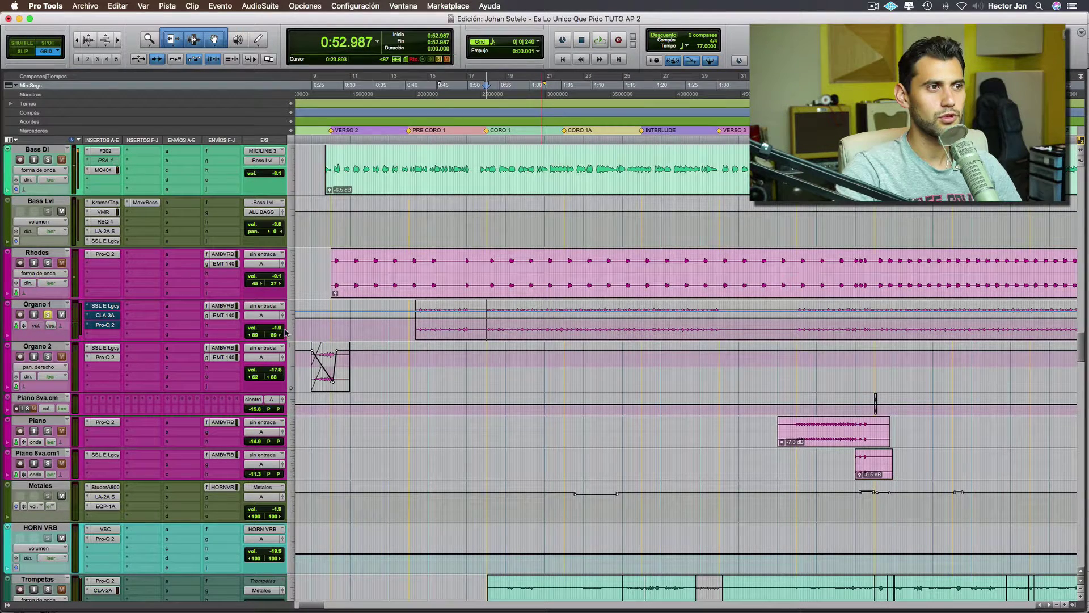
- Reset the Organo 1 volume to 0.0 dB and play the chorus without its inserts
{"action": "left_click", "coordinate": [278, 332], "text": "alt"}
{"action": "key", "text": "space"}
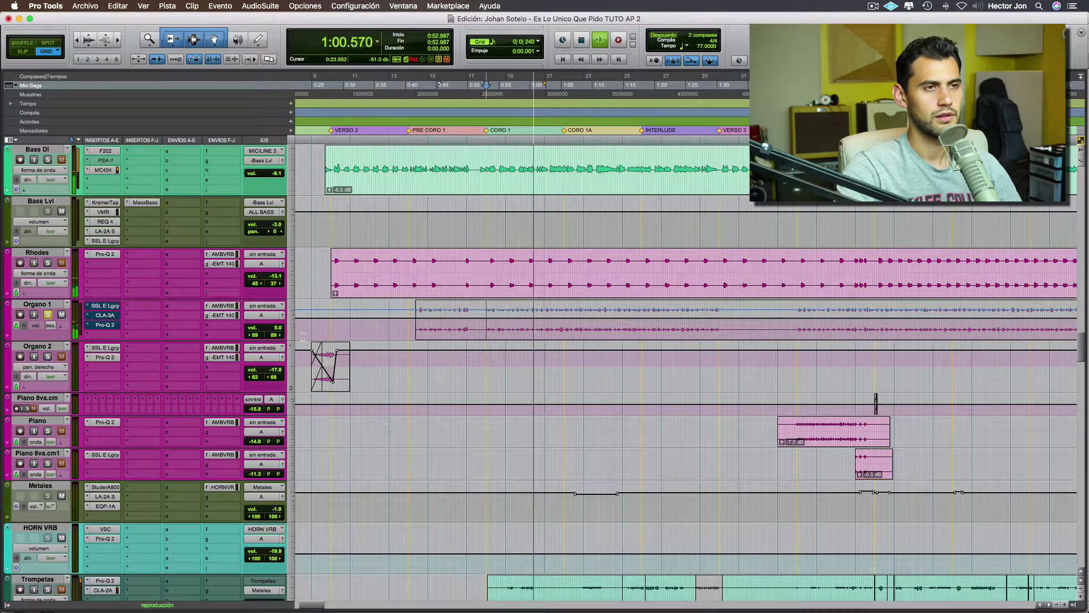
{"action": "key", "text": "space"}
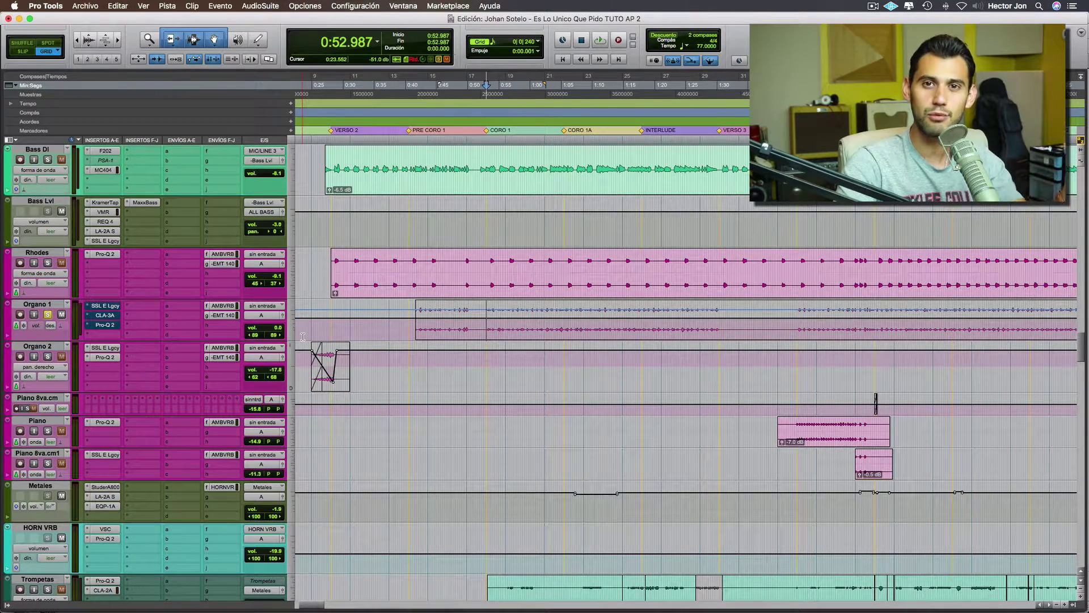
- Reactivate the SSL E channel strip on Organo 1, show its settings and play the chorus through its equaliser
{"action": "left_click", "coordinate": [113, 307]}
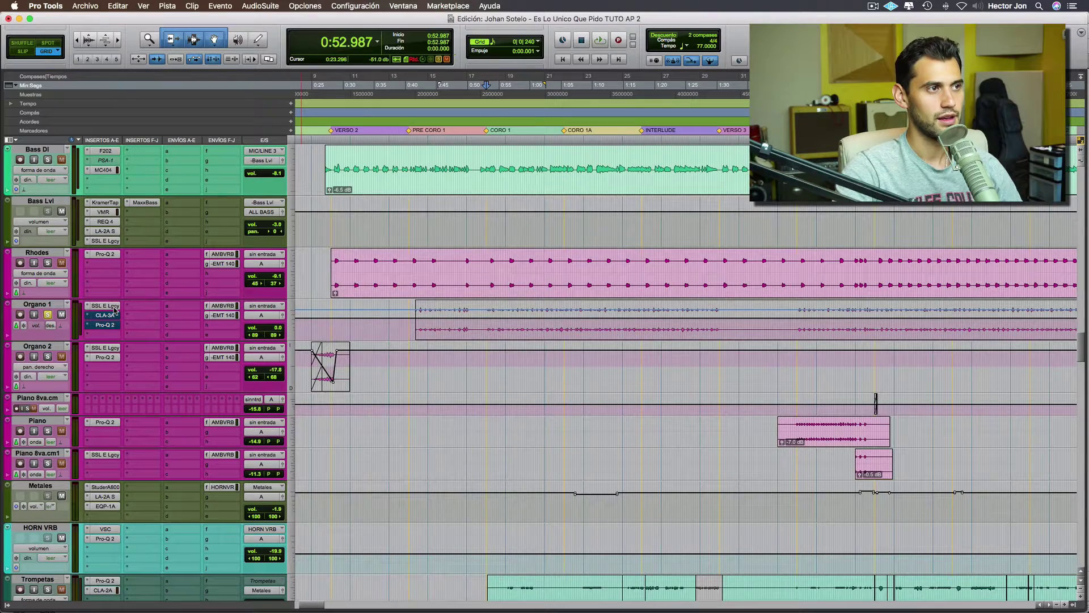
{"action": "left_click_drag", "start_coordinate": [409, 226], "coordinate": [437, 173]}
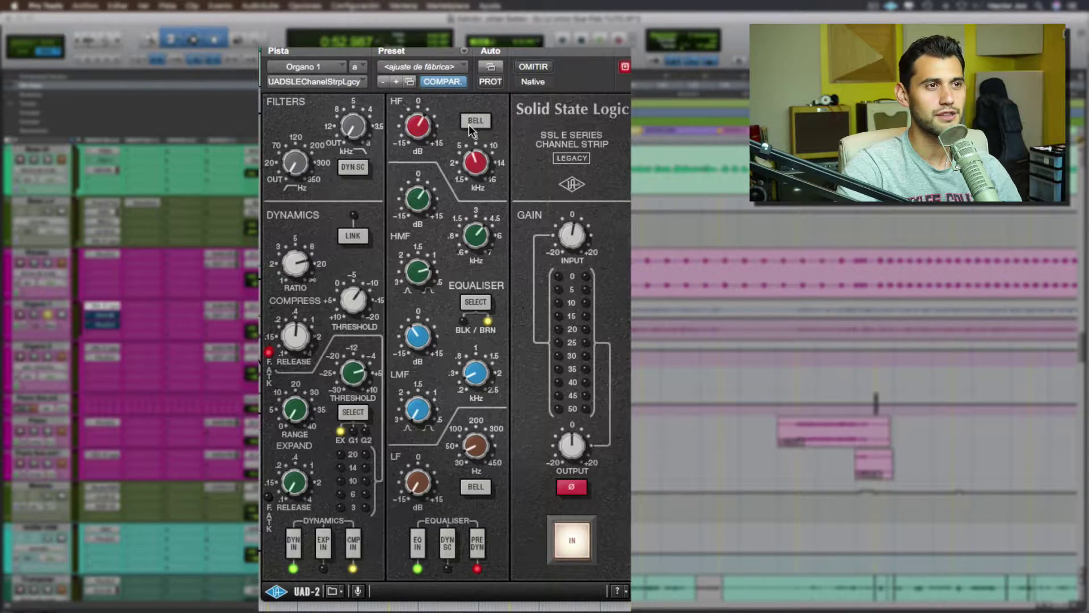
{"action": "key", "text": "space"}
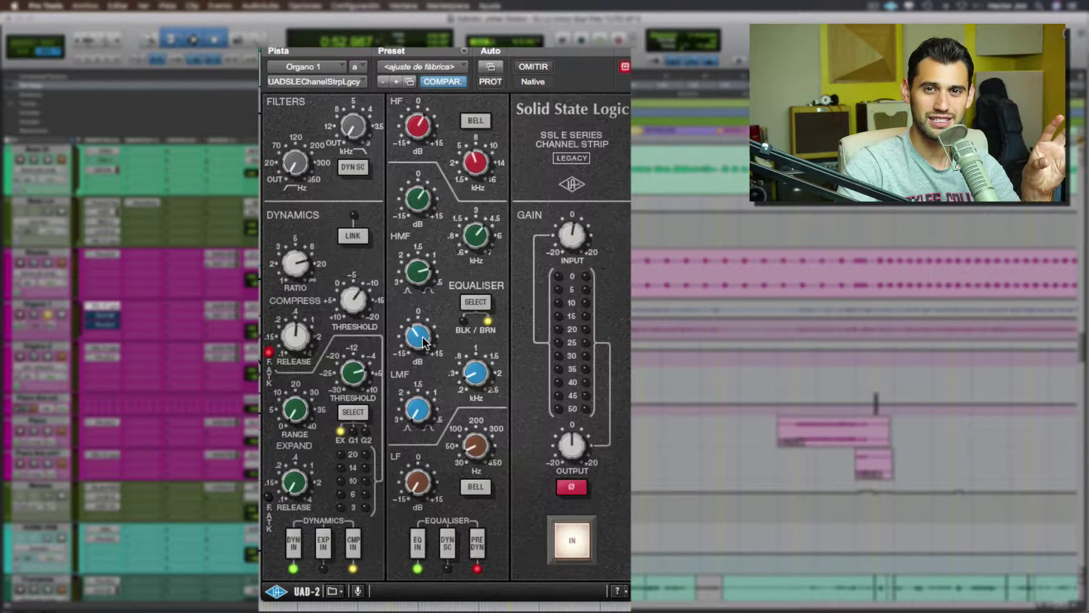
{"action": "key", "text": "space"}
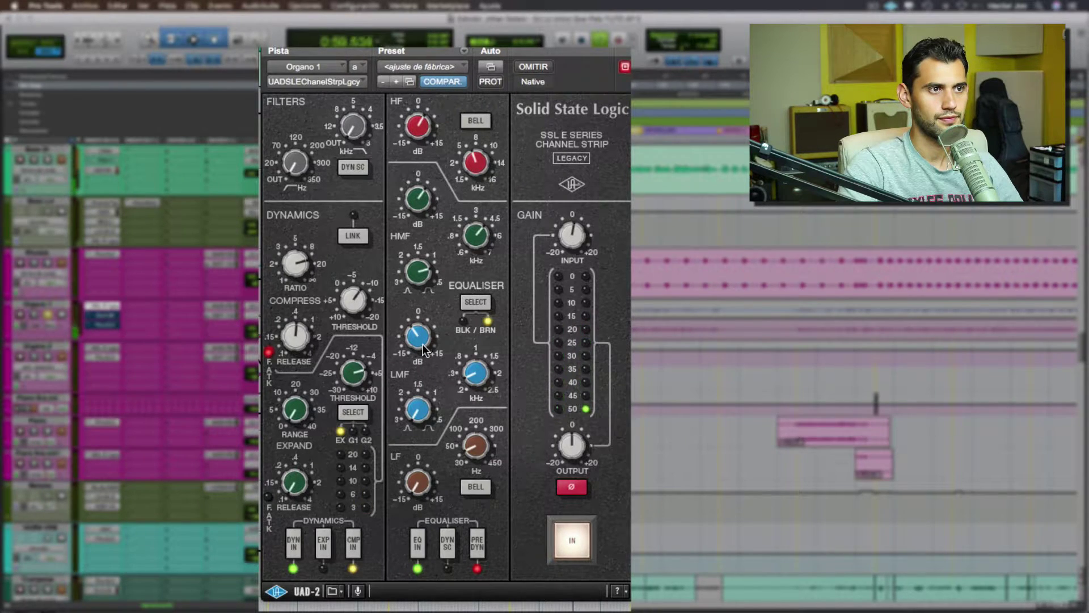
{"action": "key", "text": "space"}
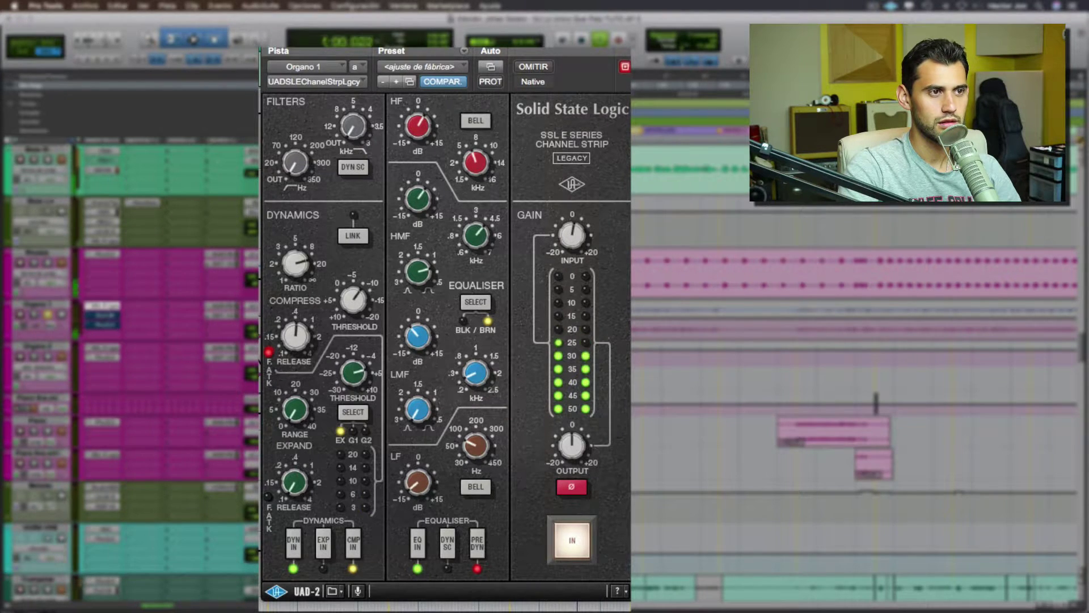
{"action": "key", "text": "space"}
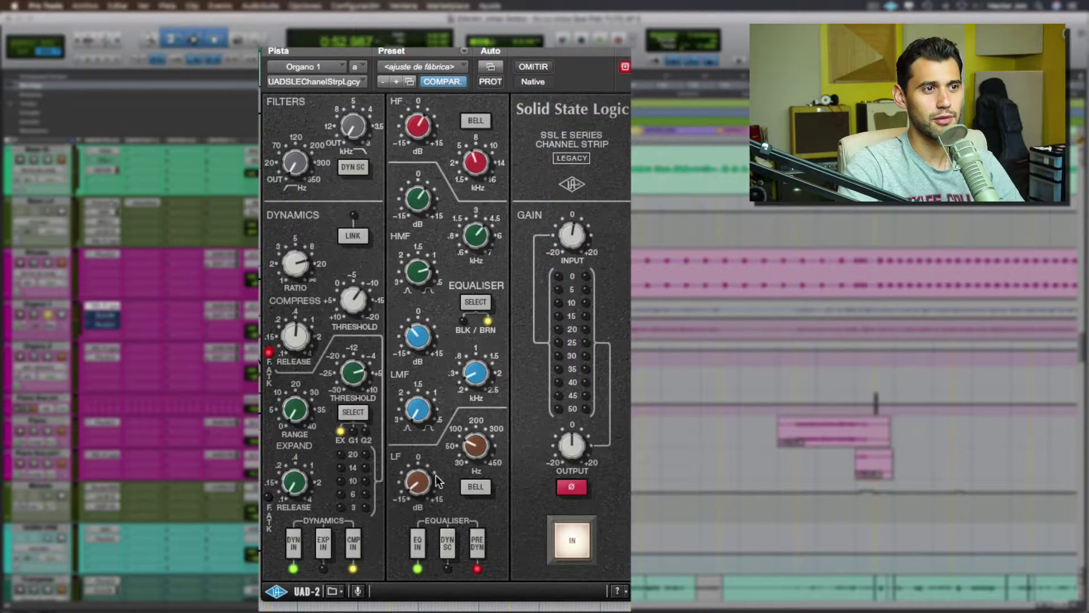
- Play the chorus with the SSL channel strip active and again with it bypassed to compare the sound
{"action": "key", "text": "space"}
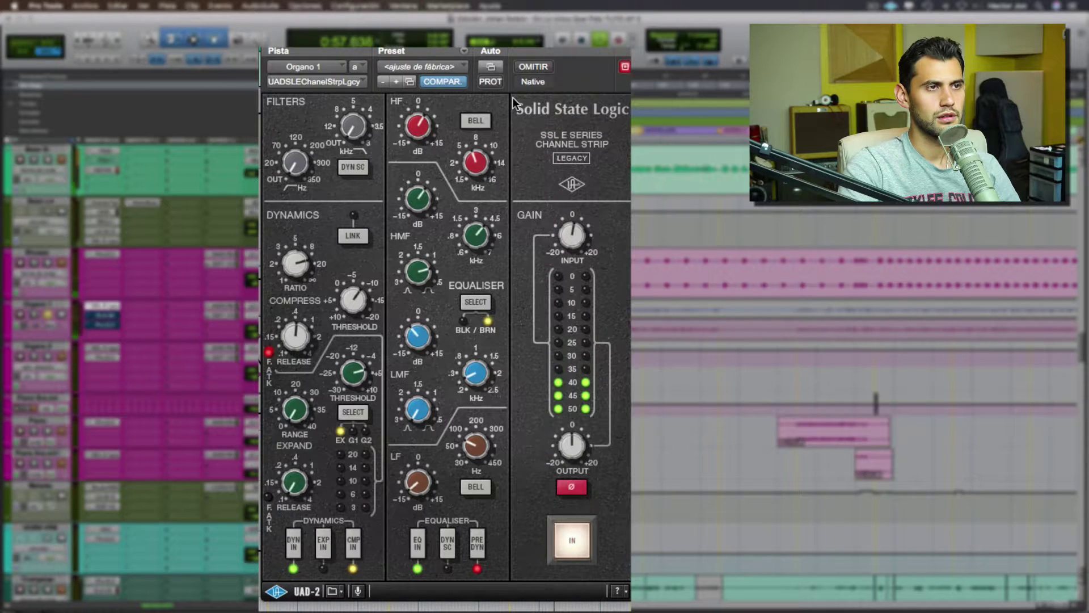
{"action": "key", "text": "space"}
{"action": "left_click", "coordinate": [541, 69]}
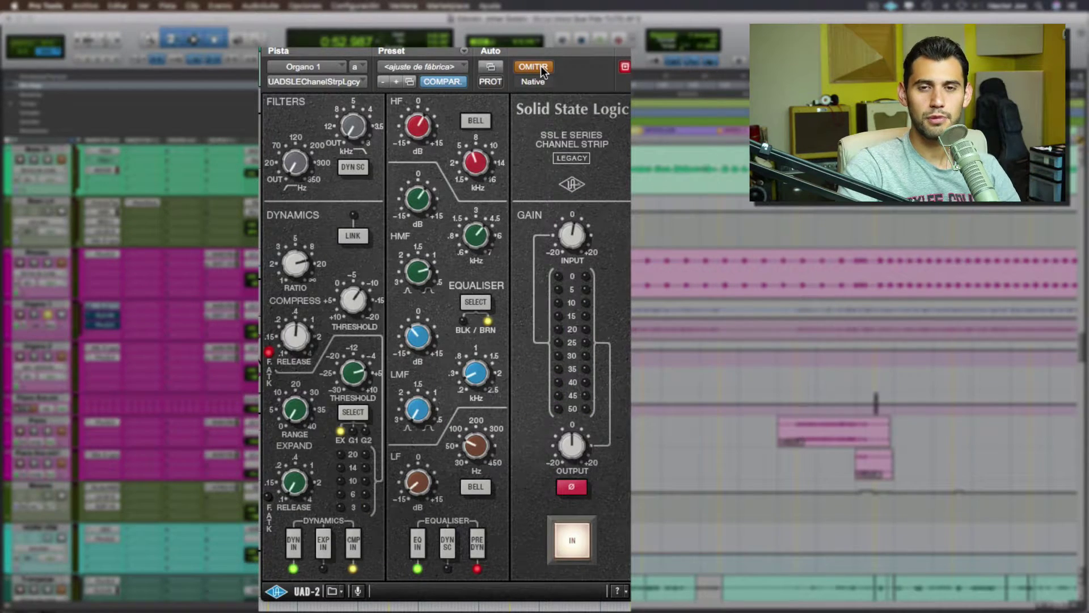
{"action": "key", "text": "space"}
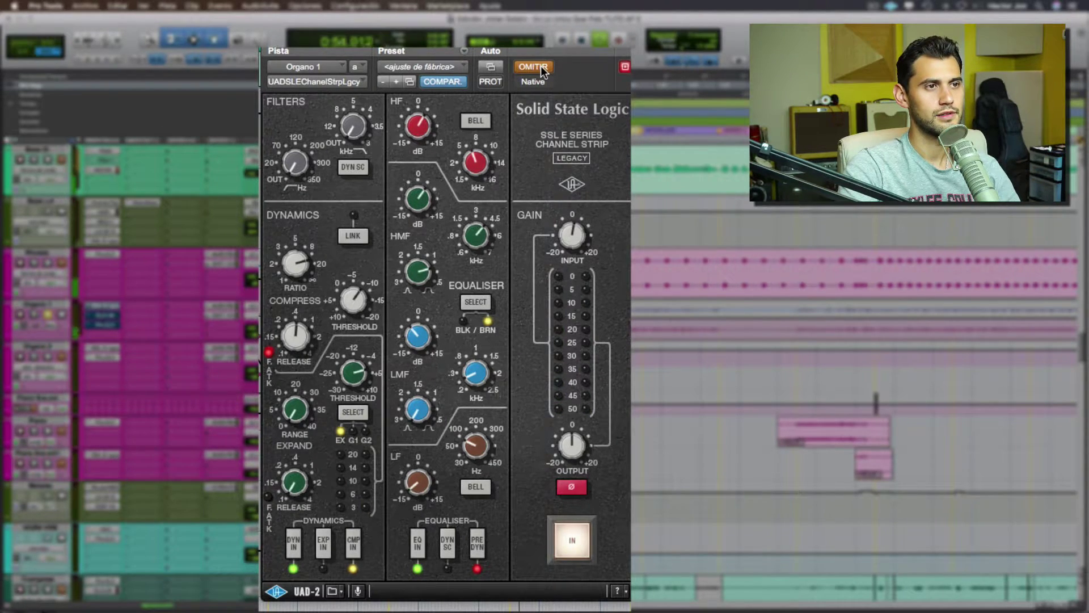
- Reactivate the SSL channel strip on Organo 1 and play the chorus through its active dynamics section
{"action": "left_click", "coordinate": [541, 69]}
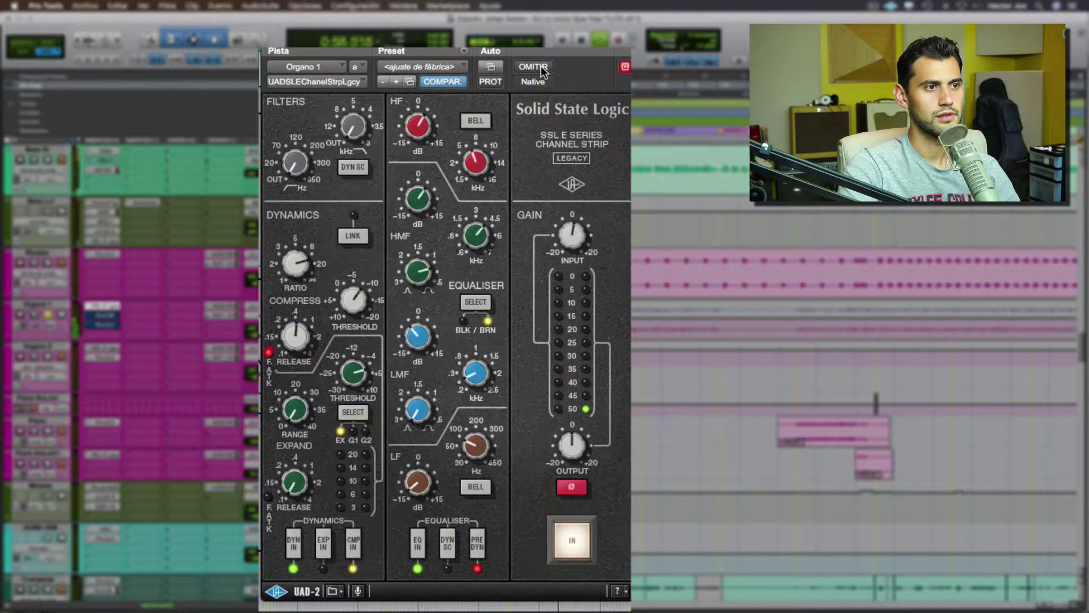
{"action": "key", "text": "space"}
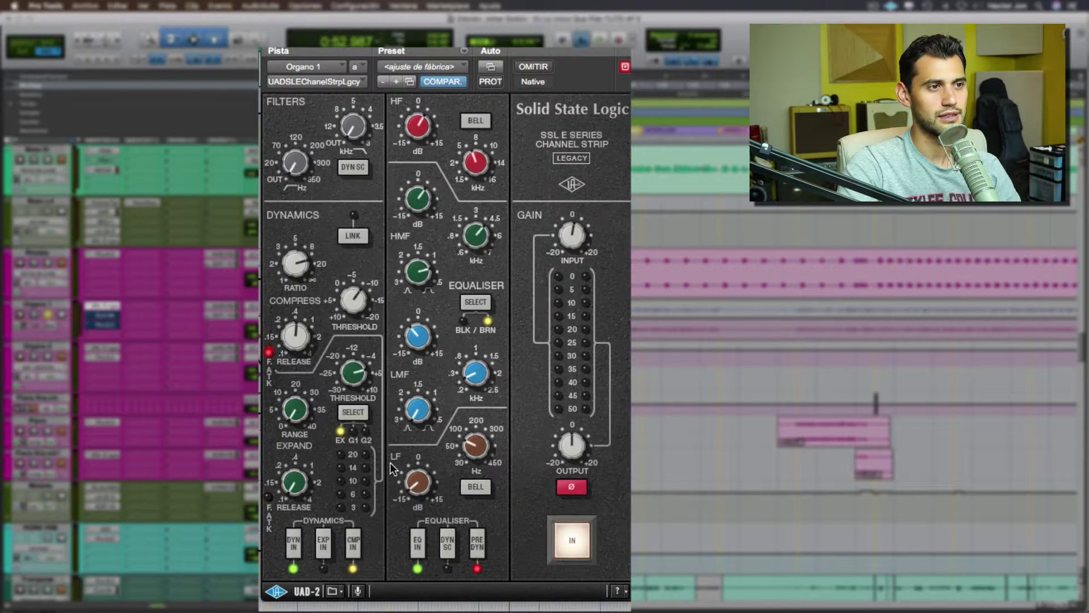
{"action": "key", "text": "space"}
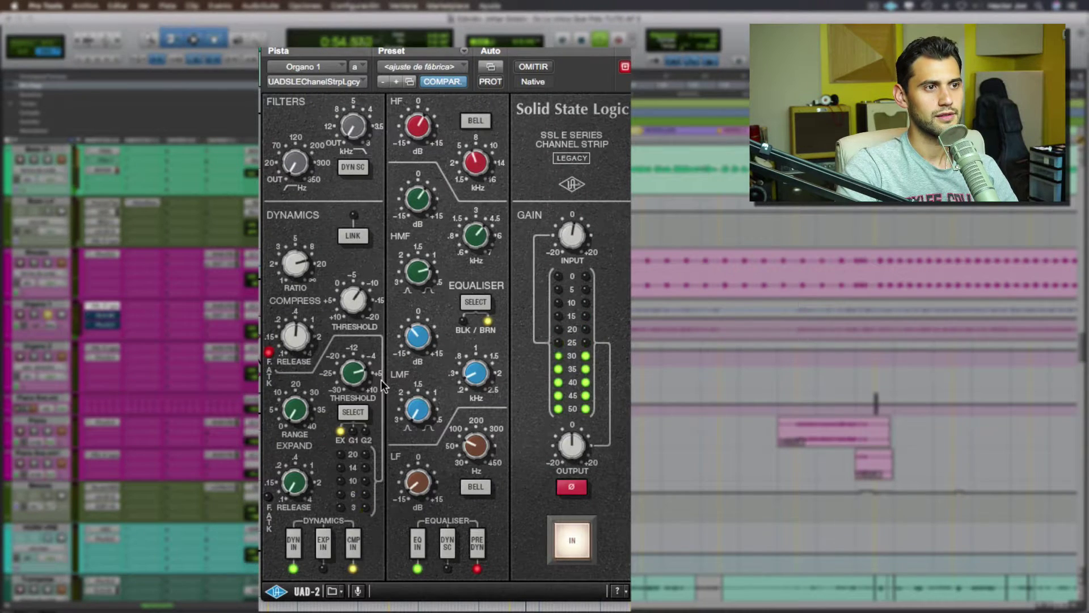
{"action": "key", "text": "space"}
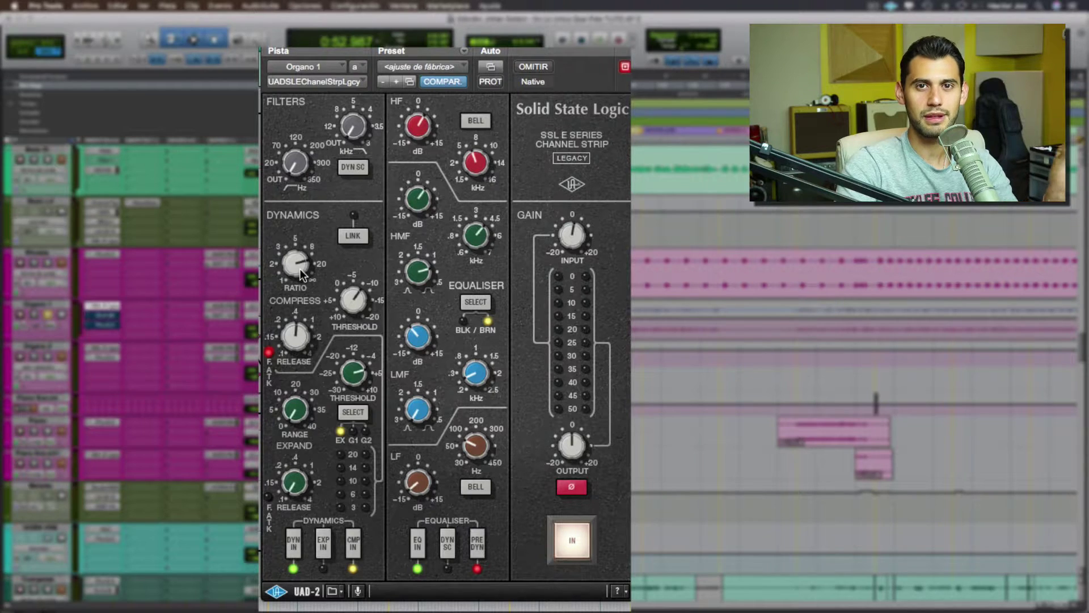
- Set the channel strip's compressor threshold to -20 and its ratio to about 2 while playing the chorus
{"action": "left_click_drag", "start_coordinate": [362, 299], "coordinate": [402, 187]}
{"action": "left_click_drag", "start_coordinate": [301, 266], "coordinate": [309, 607]}
{"action": "key", "text": "space"}
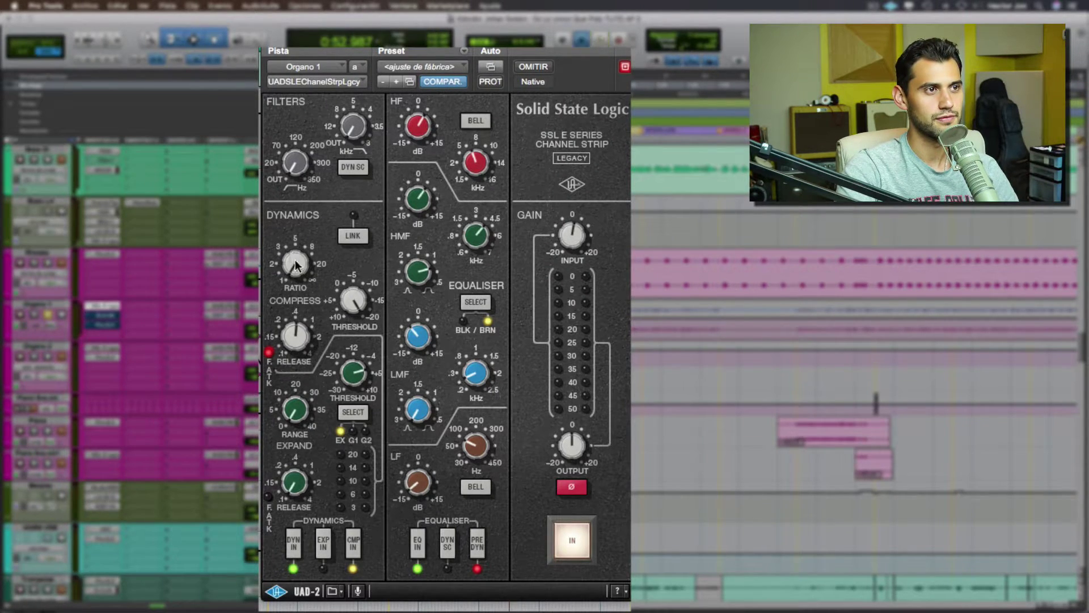
{"action": "left_click_drag", "start_coordinate": [294, 274], "coordinate": [300, 239]}
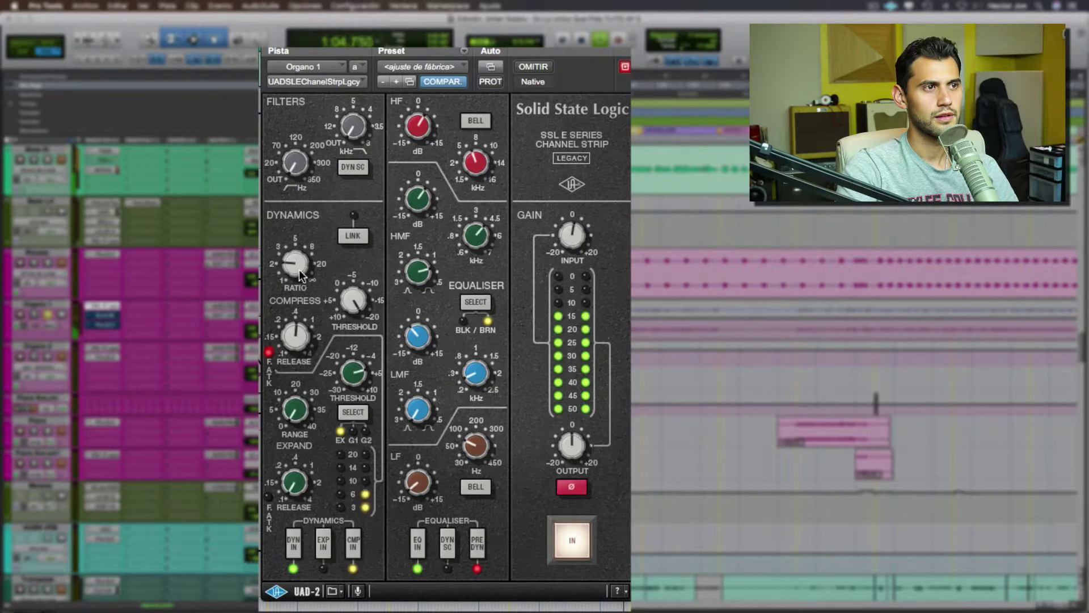
{"action": "key", "text": "space"}
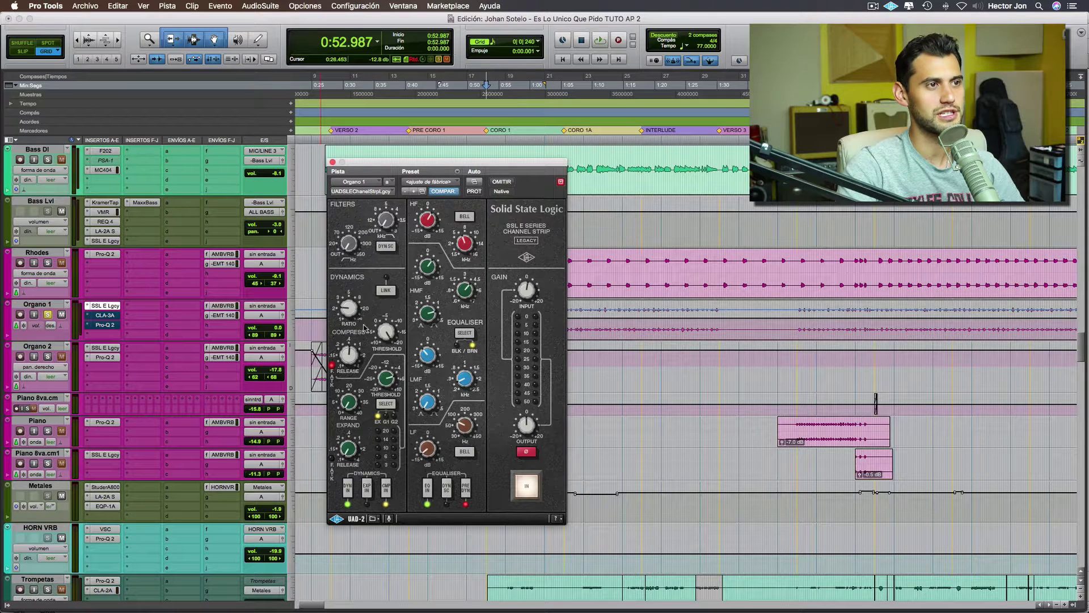
- Activate the CLA-3A compressor on Organo 1, play the chorus through it and close its settings
{"action": "left_click", "coordinate": [104, 315]}
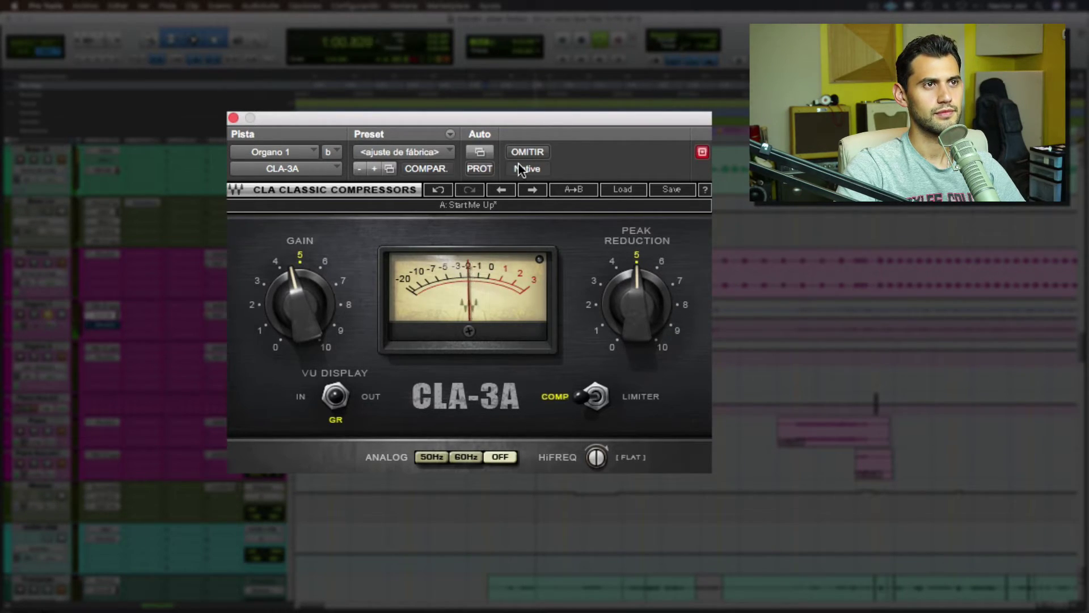
{"action": "key", "text": "space"}
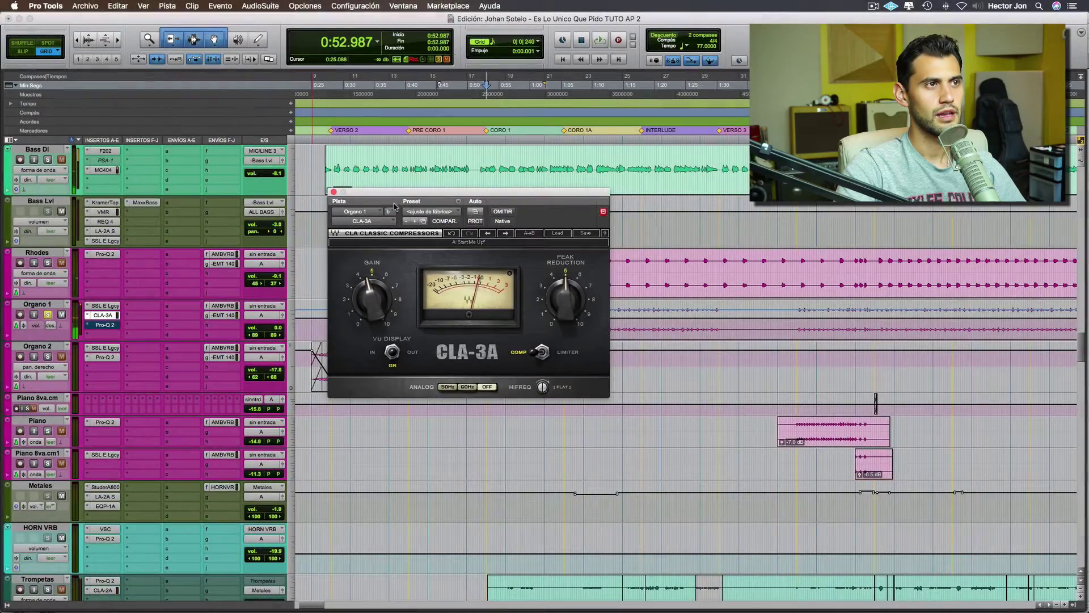
{"action": "left_click", "coordinate": [334, 192]}
- Activate the Pro-Q 2 on Organo 1 and play the chorus with it bypassed and again with it active
{"action": "left_click", "coordinate": [105, 325]}
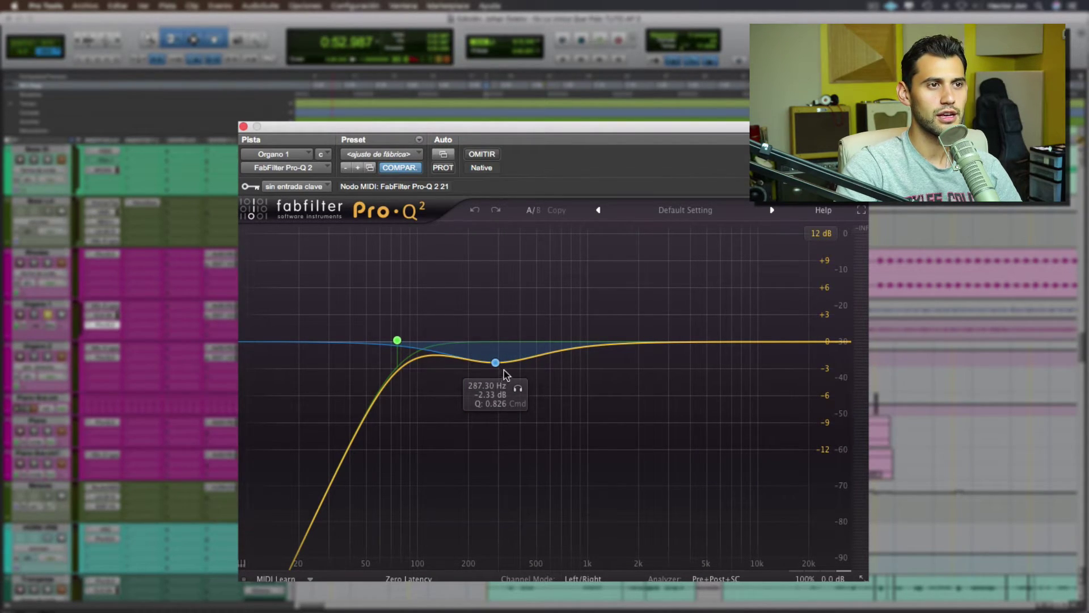
{"action": "left_click", "coordinate": [485, 154]}
{"action": "key", "text": "space"}
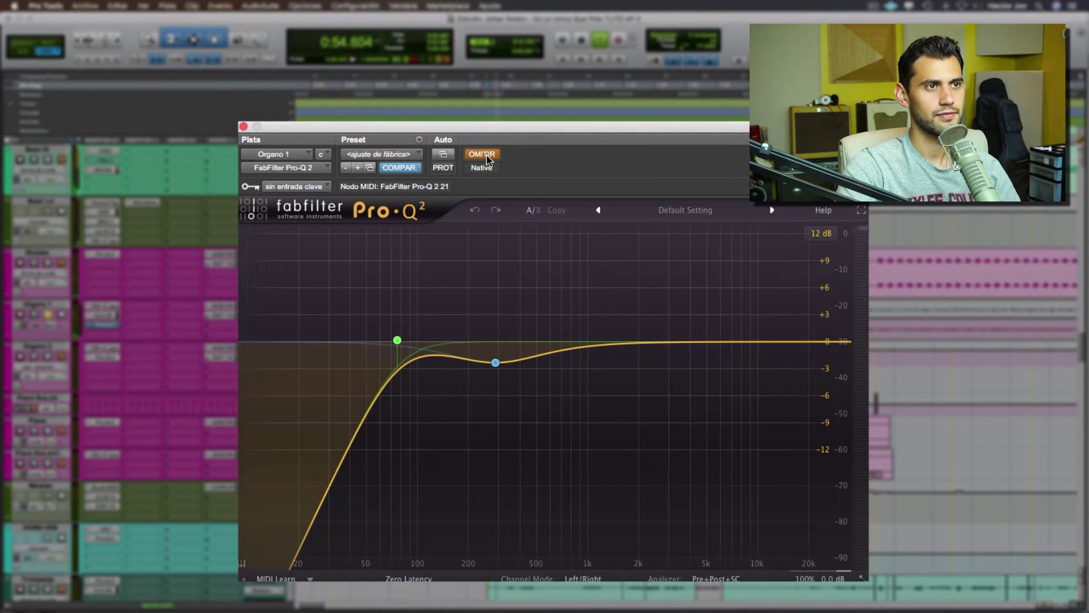
{"action": "left_click", "coordinate": [485, 154]}
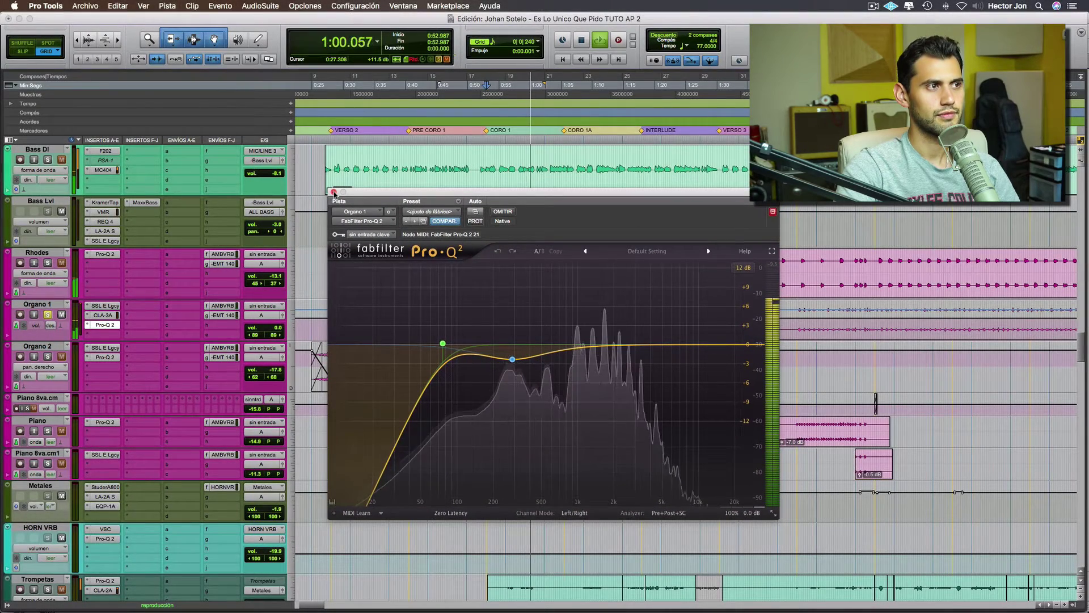
{"action": "left_click", "coordinate": [334, 194]}
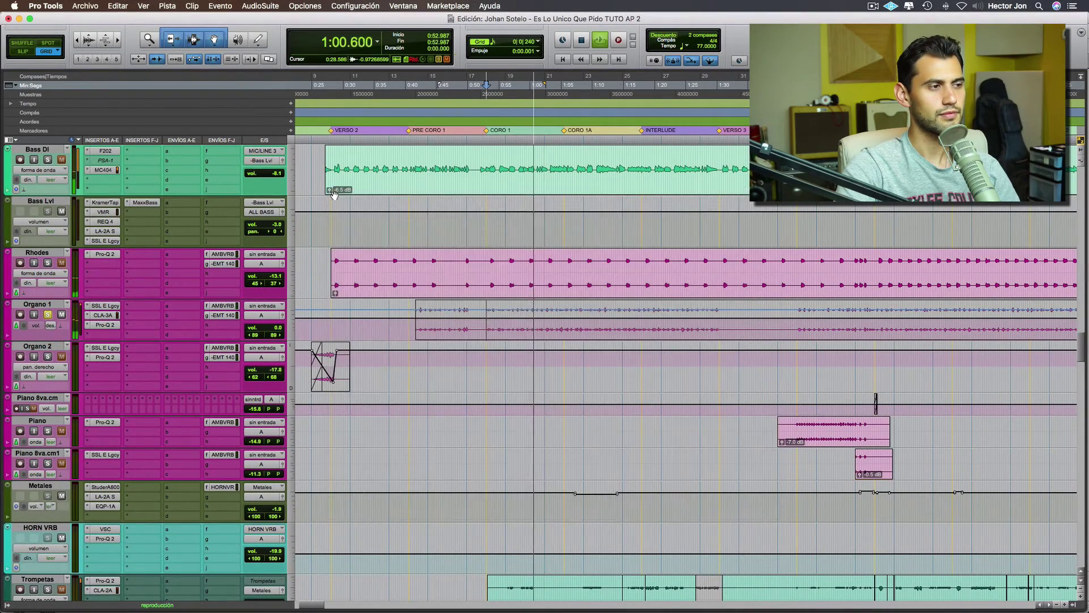
{"action": "key", "text": "space"}
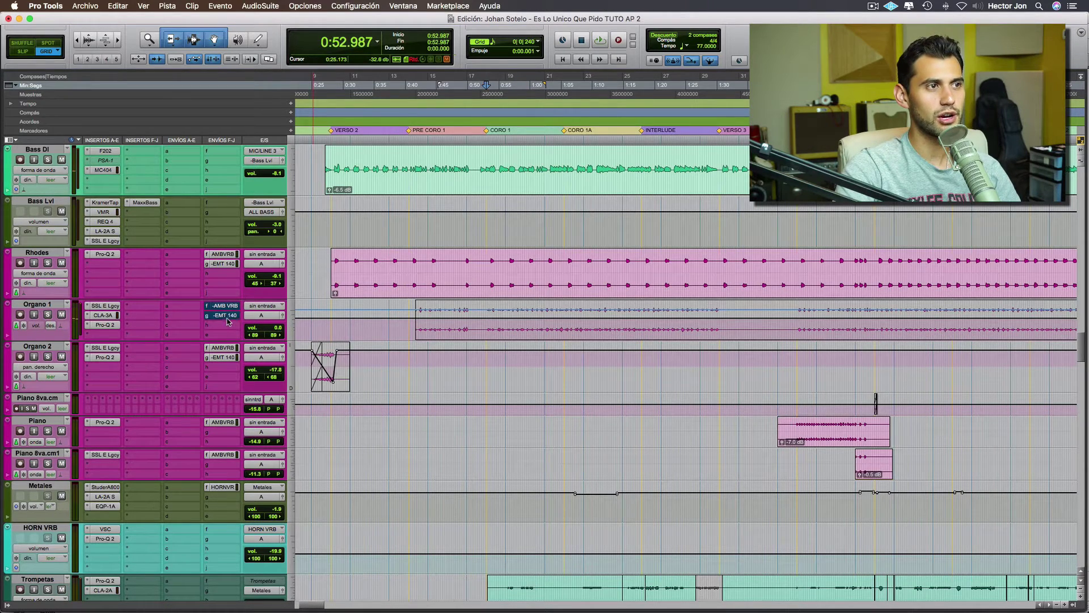
- Play the chorus with Organo 1 soloed and both of its reverb sends inactive
{"action": "key", "text": "space"}
{"action": "key", "text": "space"}
{"action": "left_click", "coordinate": [48, 315]}
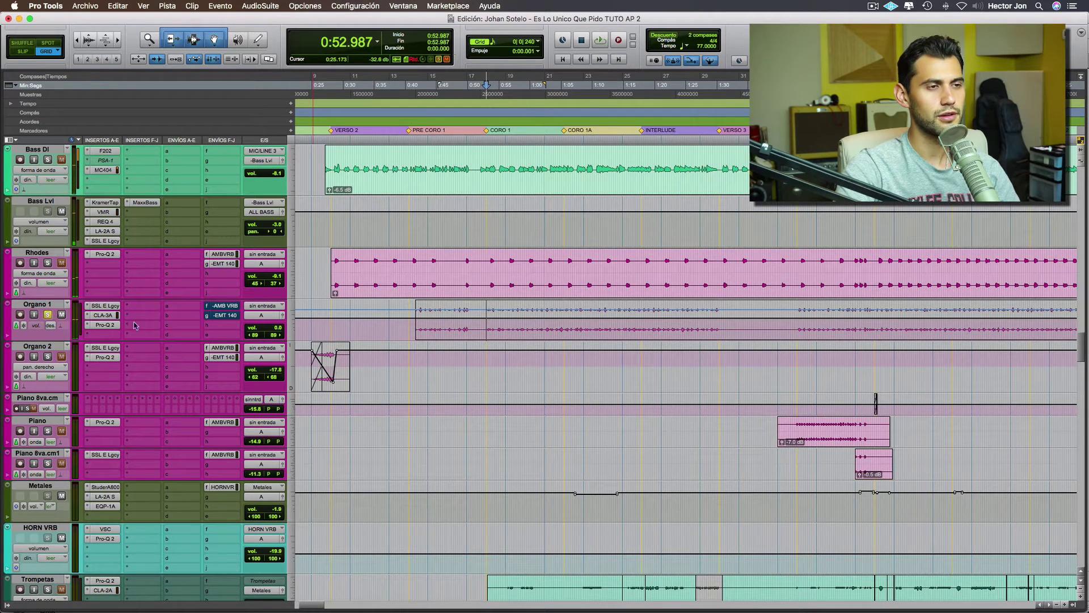
{"action": "key", "text": "space"}
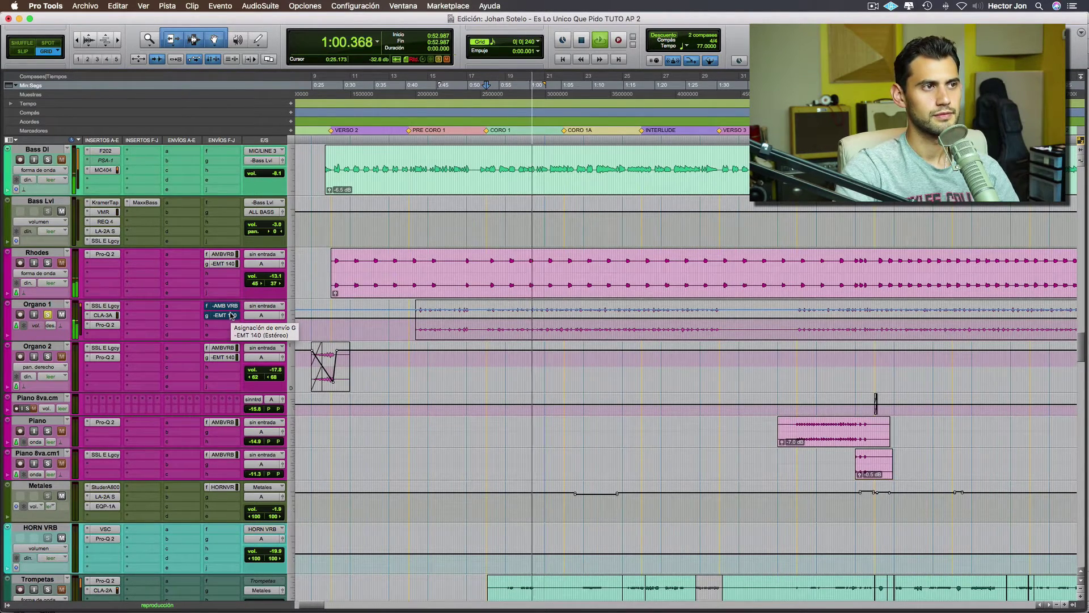
{"action": "key", "text": "space"}
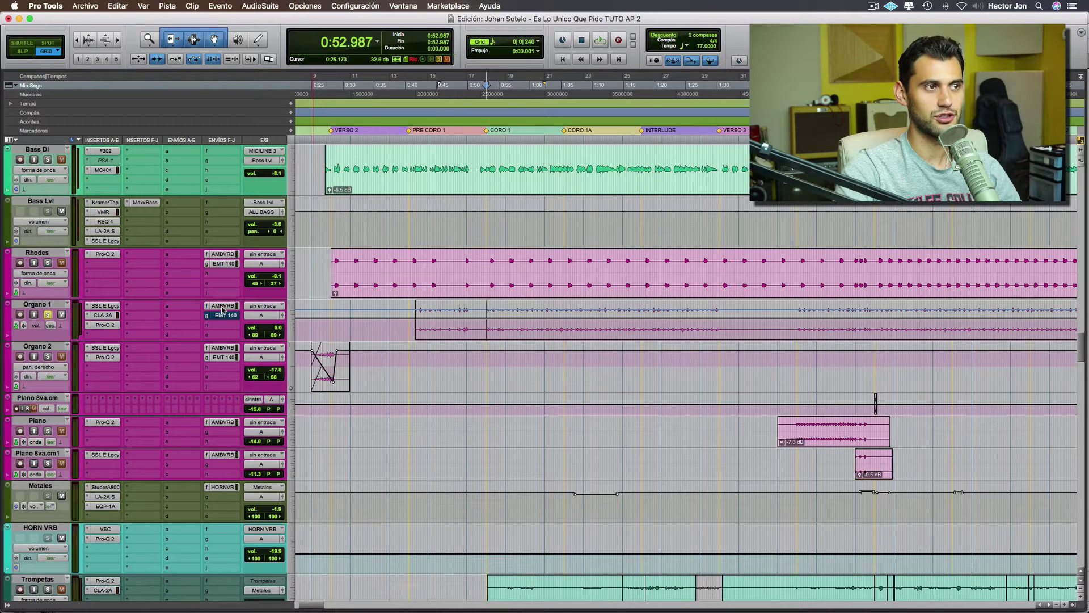
- Reactivate the AMB VRB send on Organo 1, show its send fader and play the chorus
{"action": "left_click", "coordinate": [223, 307]}
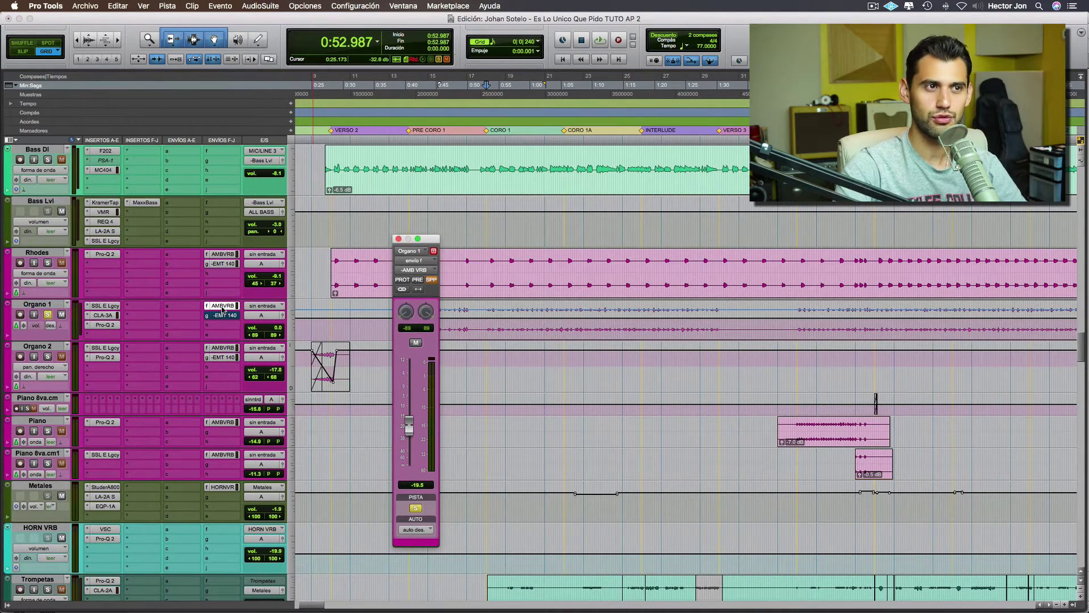
{"action": "key", "text": "space"}
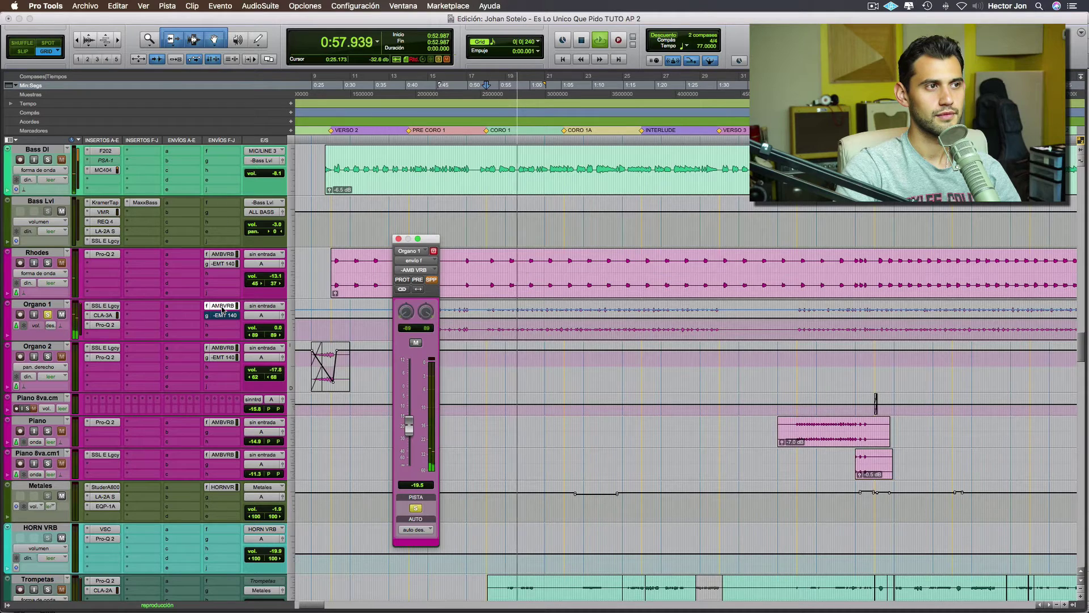
{"action": "key", "text": "space"}
- Reactivate the EMT 140 send on Organo 1 and play the chorus with both reverbs
{"action": "left_click", "coordinate": [224, 315], "text": "super"}
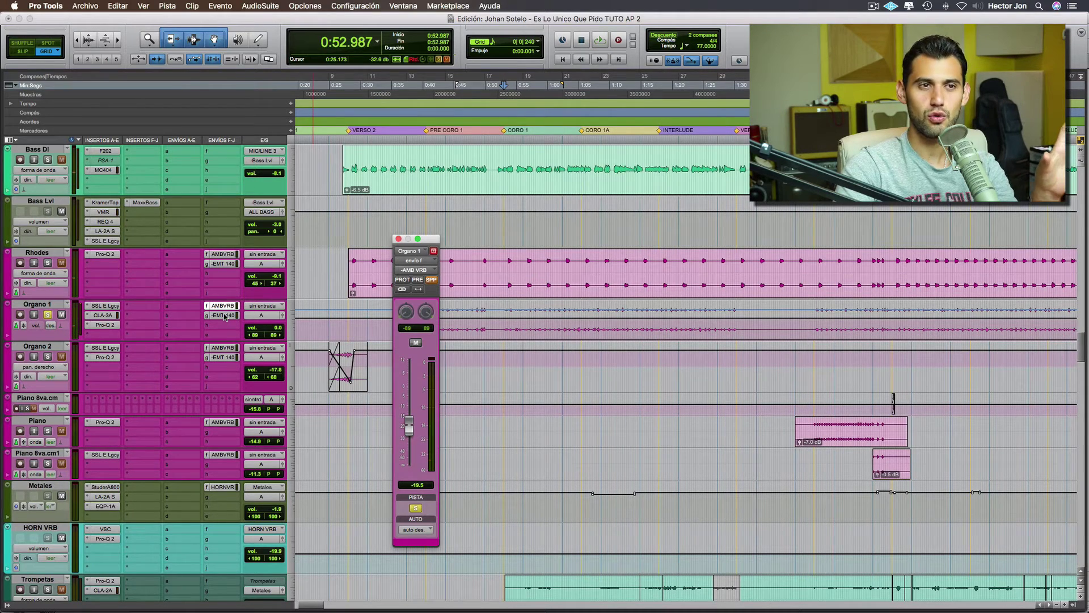
{"action": "key", "text": "space"}
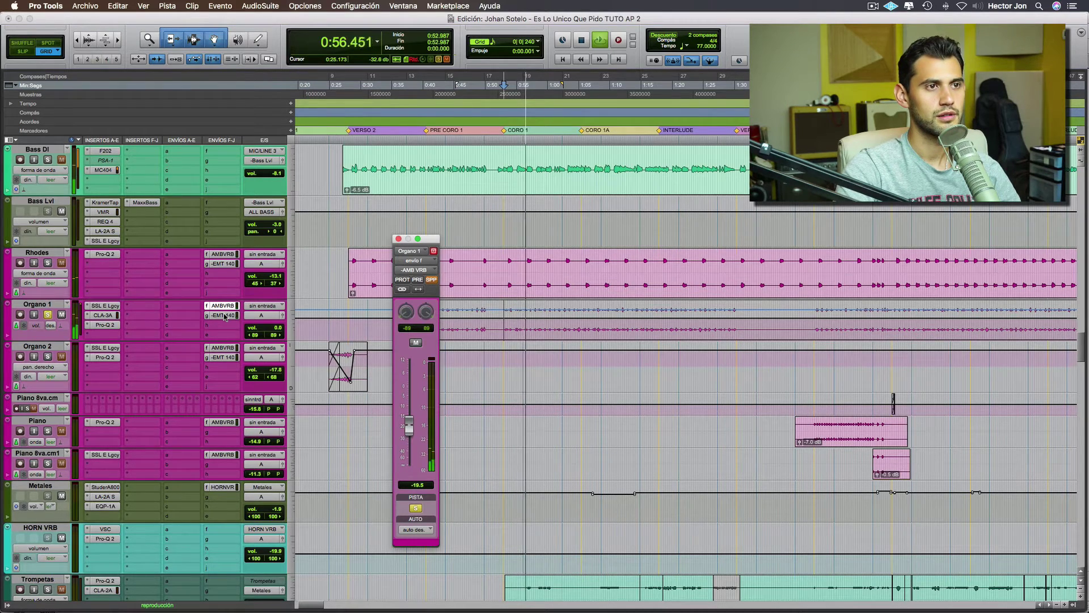
{"action": "scroll", "coordinate": [237, 360], "scroll_direction": "down", "scroll_amount": 1}
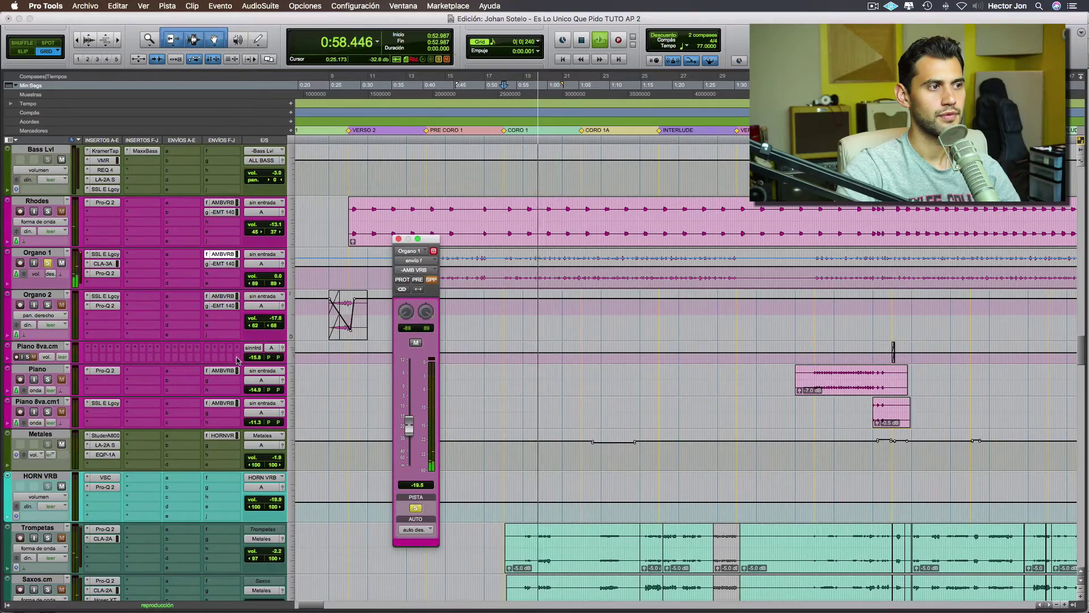
{"action": "key", "text": "space"}
- Show the VerbSuite Classics settings on the AMBIENCE track and the UAD EMT 140 settings on the EMT 140 track
{"action": "scroll", "coordinate": [238, 361], "scroll_direction": "down", "scroll_amount": 12}
{"action": "scroll", "coordinate": [242, 361], "scroll_direction": "down", "scroll_amount": 15}
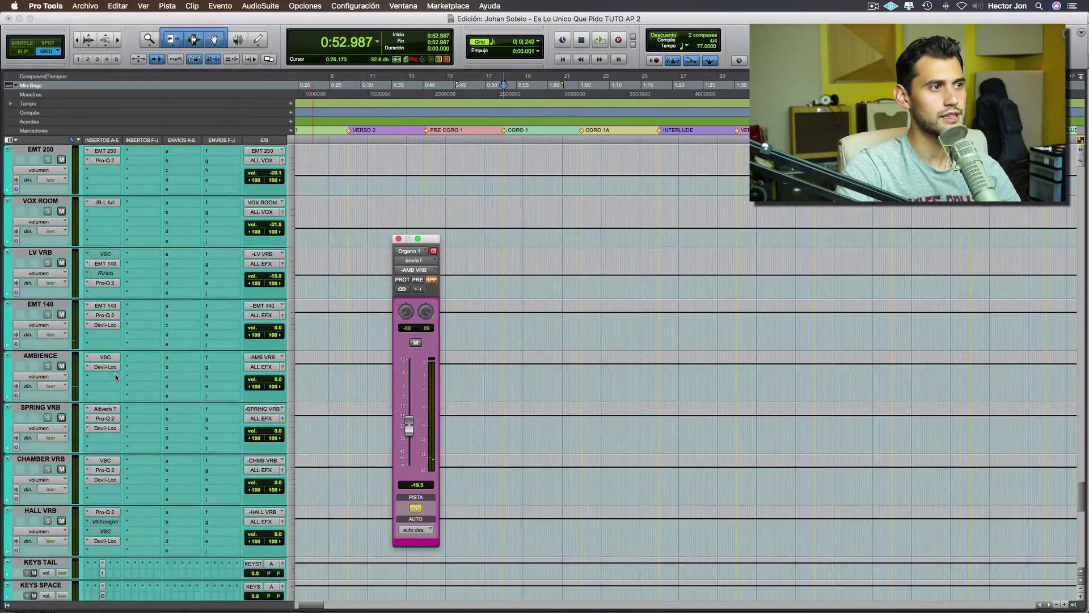
{"action": "left_click", "coordinate": [107, 358]}
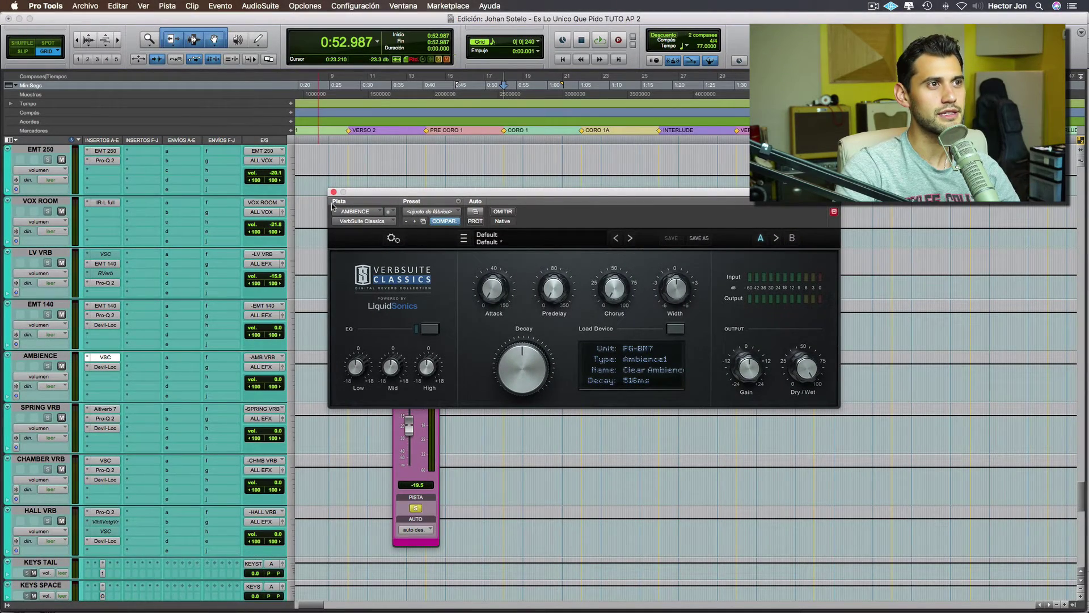
{"action": "left_click", "coordinate": [334, 191]}
{"action": "scroll", "coordinate": [108, 363], "scroll_direction": "up", "scroll_amount": 5}
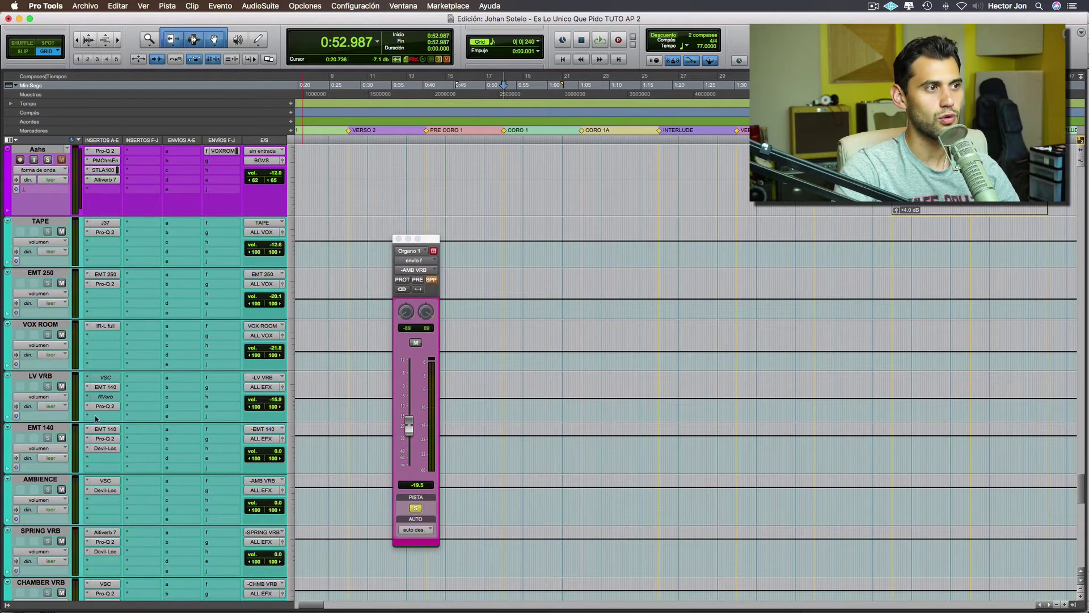
{"action": "left_click", "coordinate": [100, 429]}
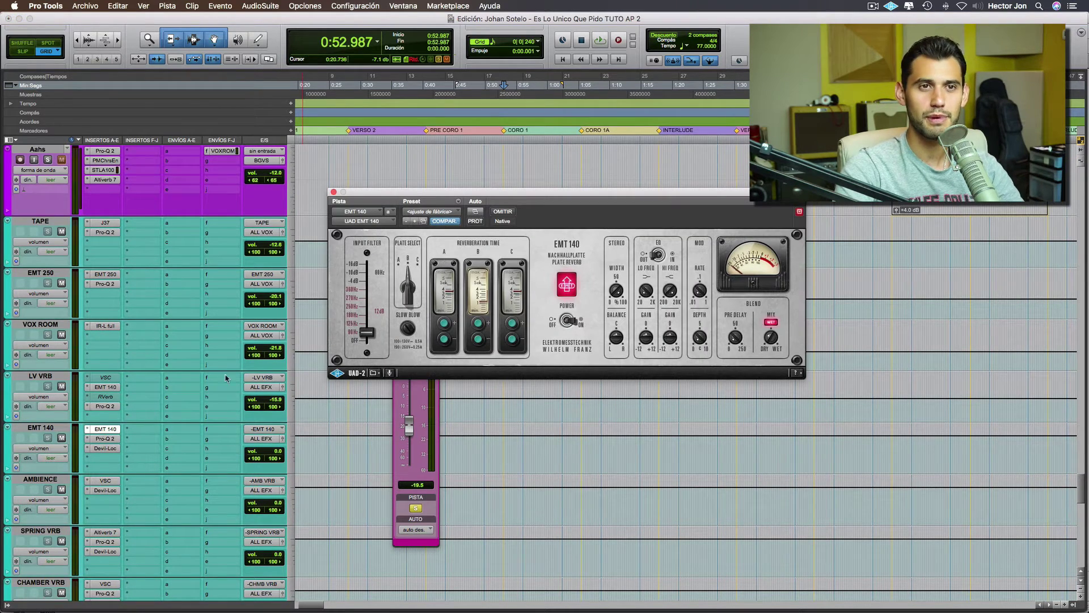
{"action": "left_click", "coordinate": [333, 192]}
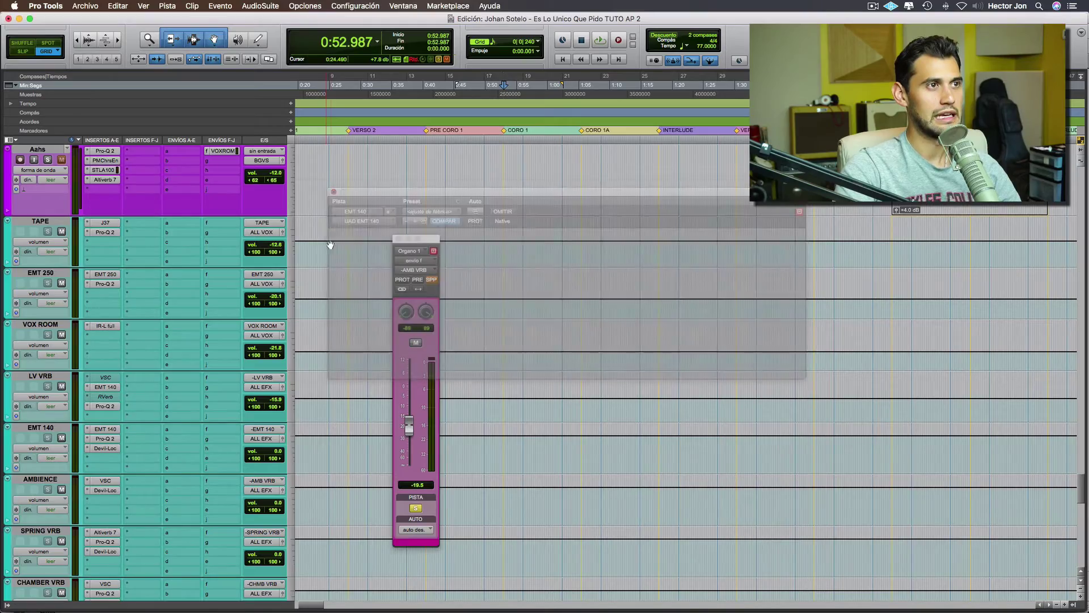
- Take Organo 1 out of solo, move its send window aside and set the track's volume to -7.3 dB
{"action": "scroll", "coordinate": [308, 325], "scroll_direction": "up", "scroll_amount": 15}
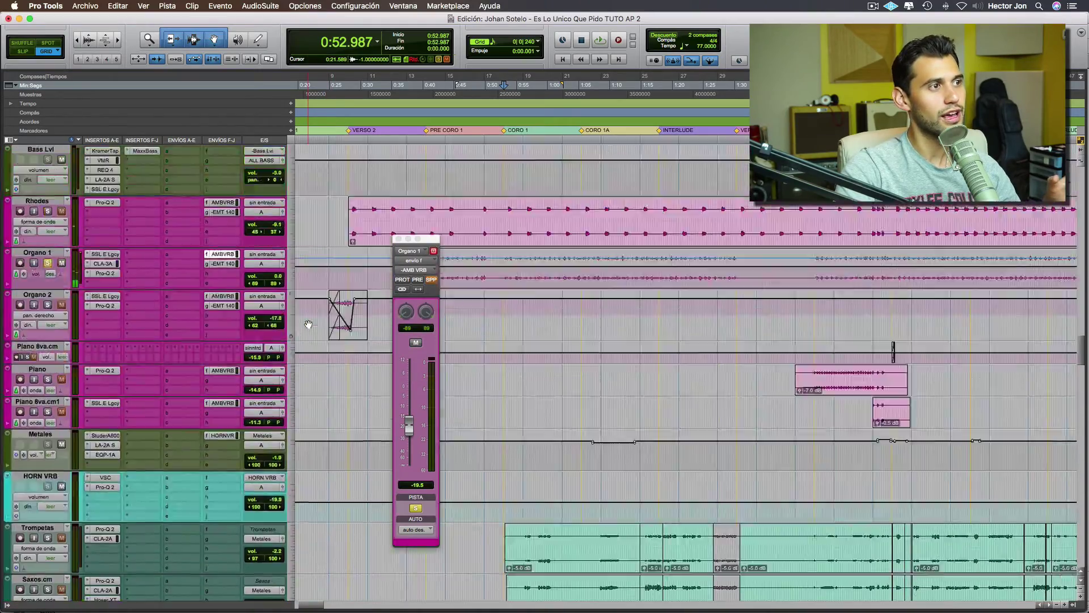
{"action": "scroll", "coordinate": [308, 324], "scroll_direction": "up", "scroll_amount": 8}
{"action": "scroll", "coordinate": [307, 326], "scroll_direction": "down", "scroll_amount": 4}
{"action": "left_click", "coordinate": [48, 419]}
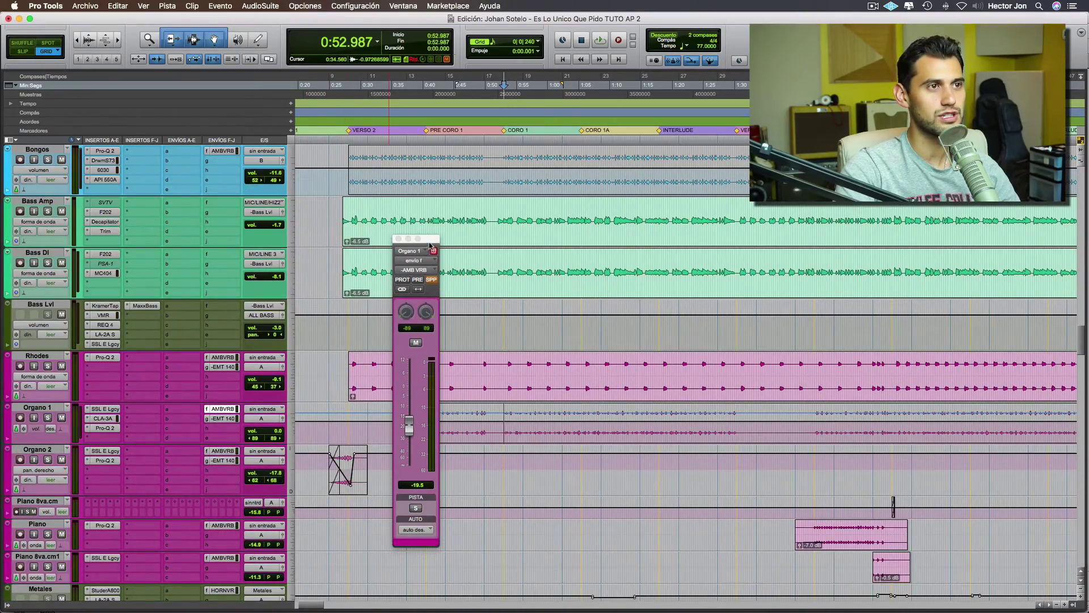
{"action": "left_click_drag", "start_coordinate": [438, 241], "coordinate": [337, 131]}
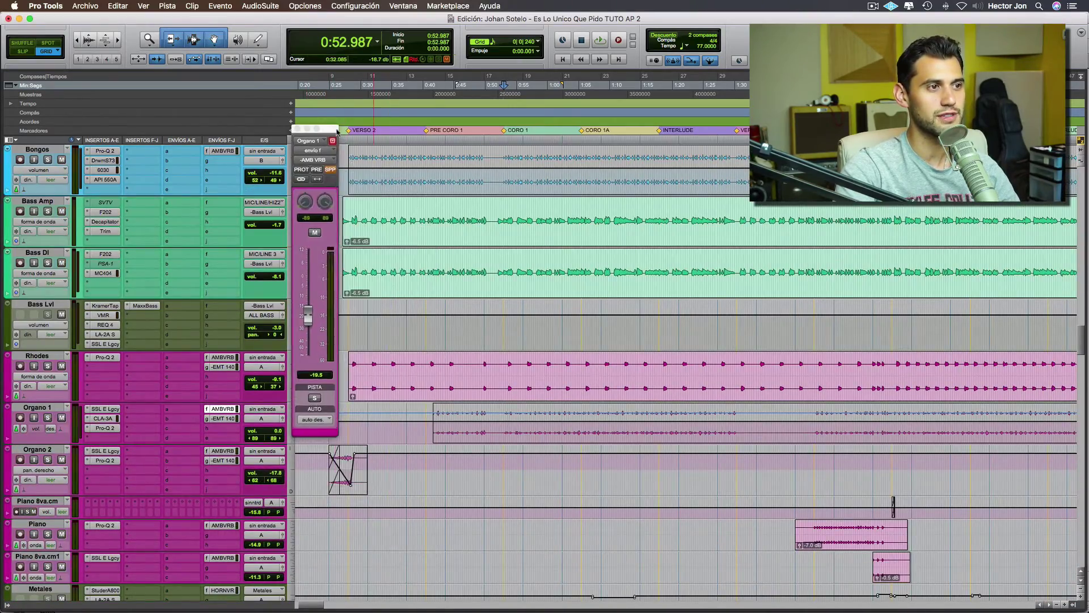
{"action": "left_click", "coordinate": [276, 435]}
{"action": "left_click_drag", "start_coordinate": [276, 440], "coordinate": [276, 440]}
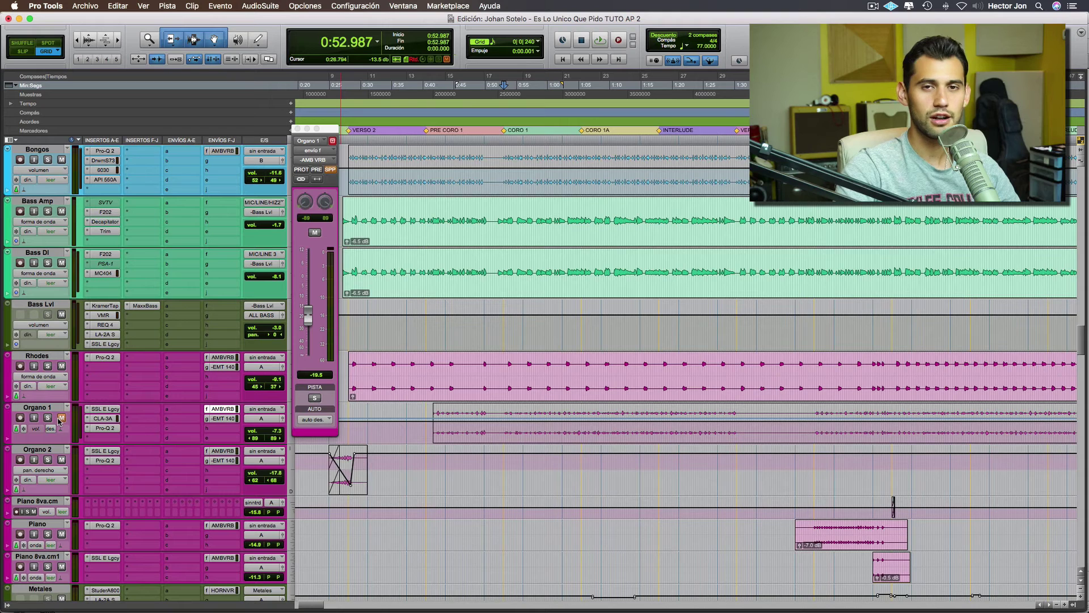
- Play the chorus of the full mix with Organo 1 muted and again with it unmuted
{"action": "key", "text": "space"}
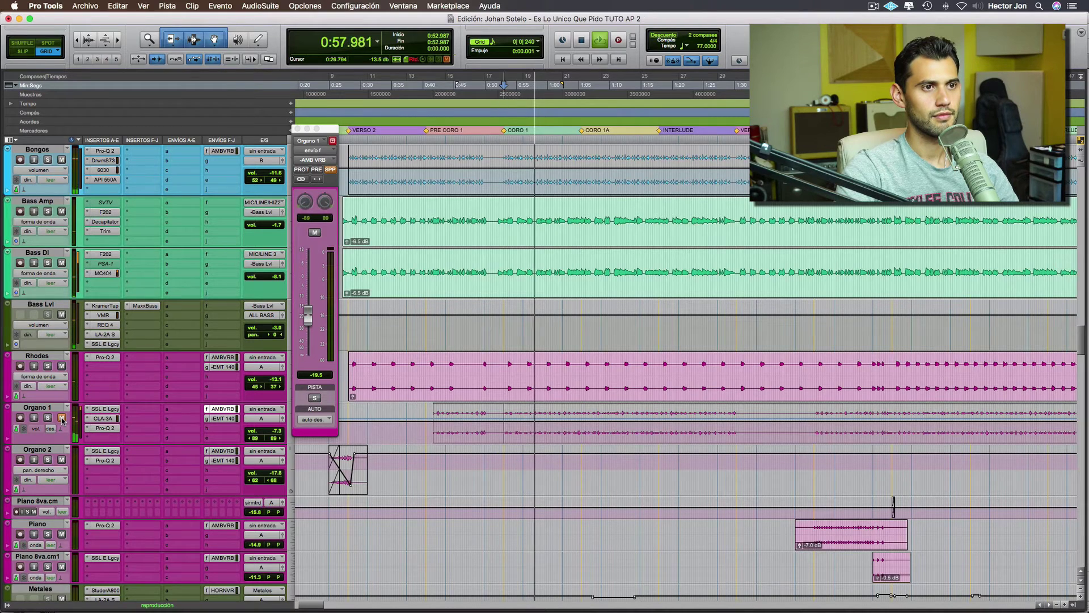
{"action": "key", "text": "space"}
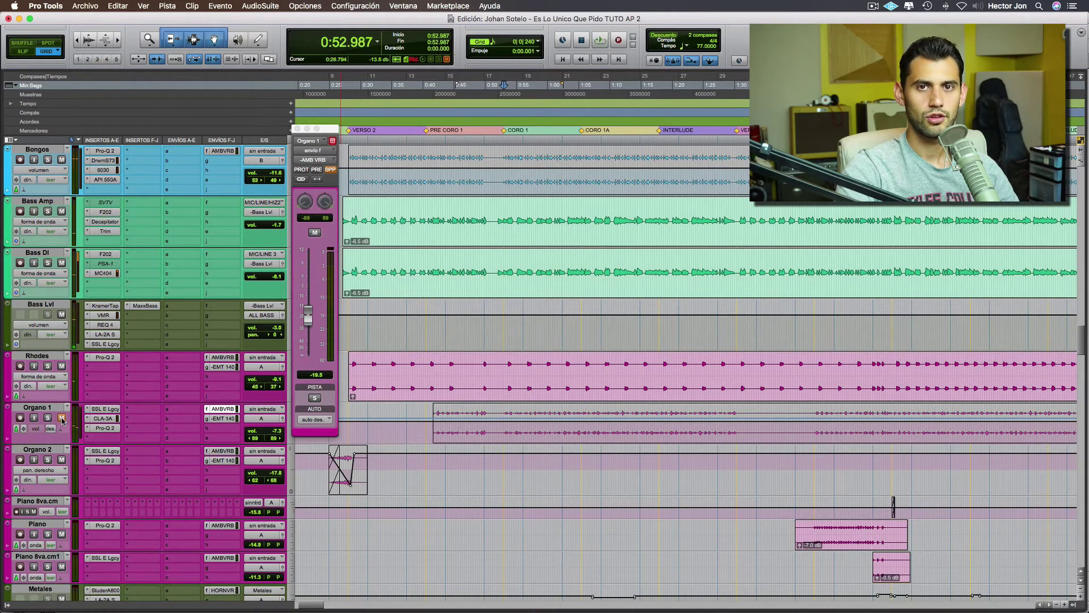
{"action": "key", "text": "space"}
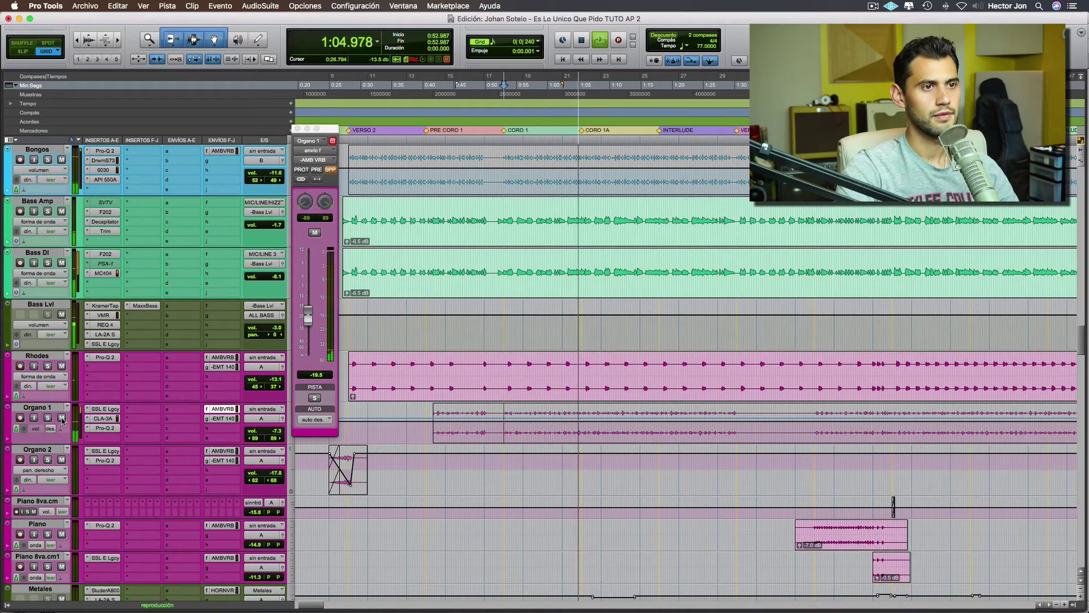
{"action": "key", "text": "space"}
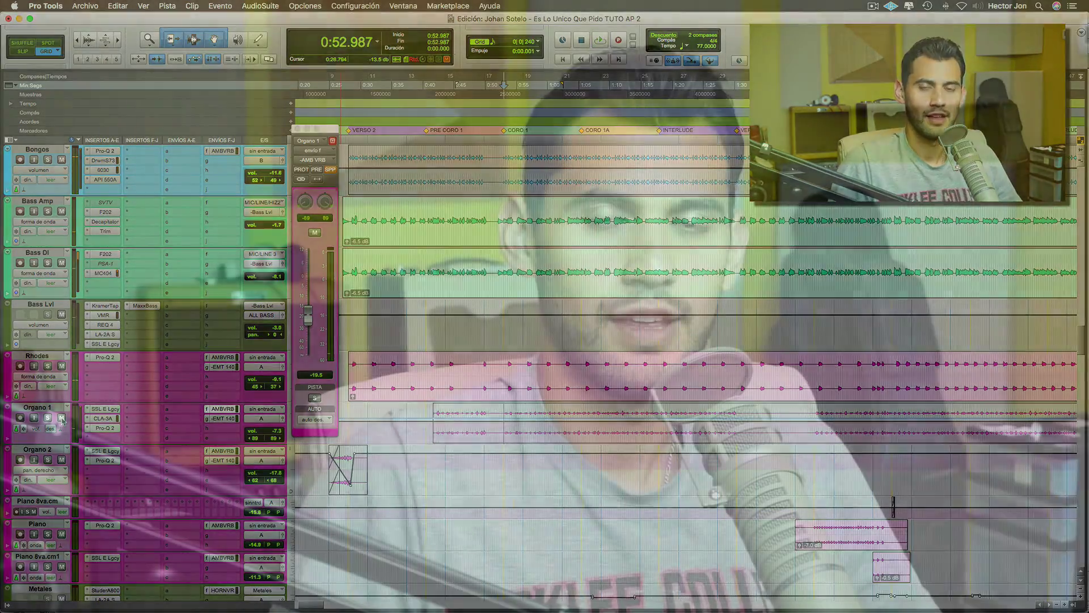